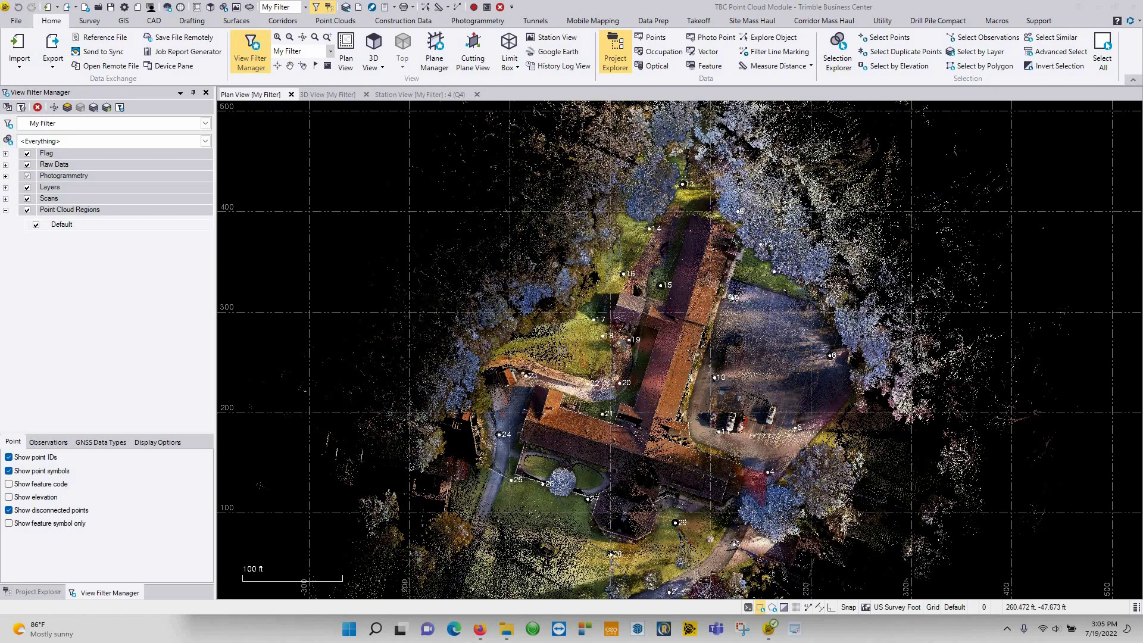
# Examine the scanned building site and its numbered scan stations in the plan view.
pyautogui.moveTo(648, 336); pyautogui.dragTo(574, 387, button='middle')
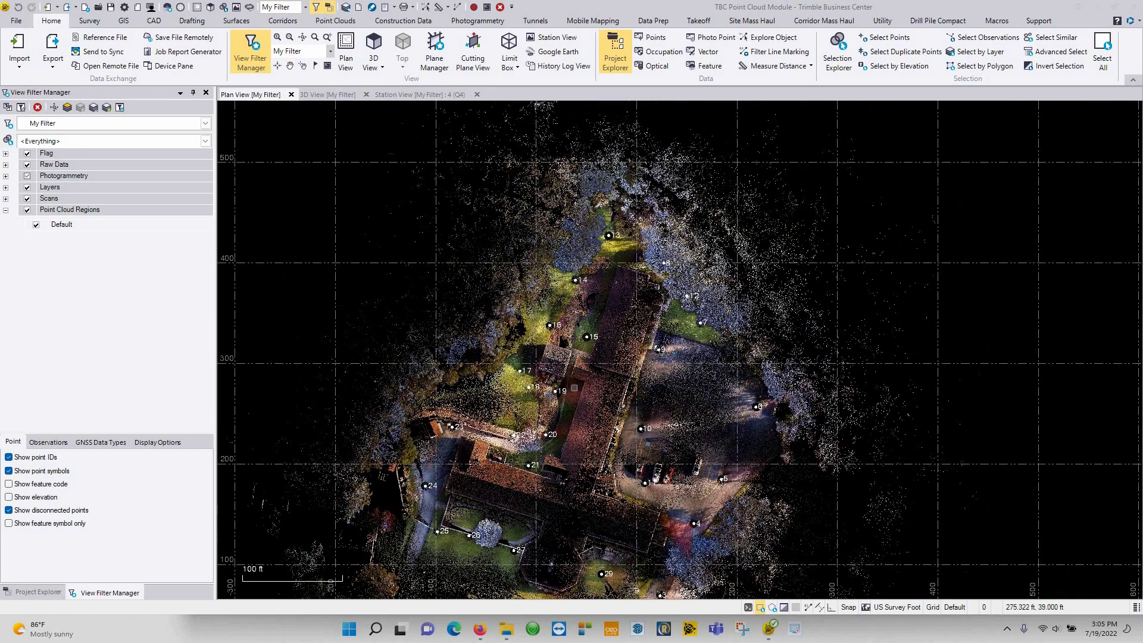
pyautogui.scroll(2, 575, 387)
pyautogui.scroll(-2, 596, 317)
pyautogui.moveTo(598, 403); pyautogui.dragTo(595, 314, button='middle')
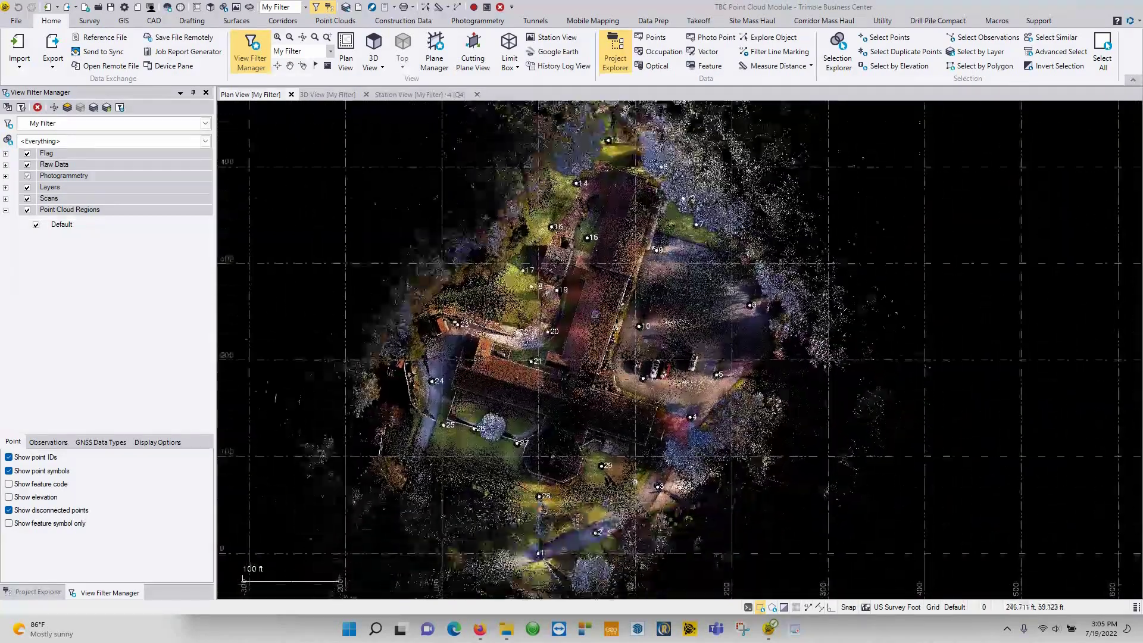
pyautogui.scroll(2, 595, 314)
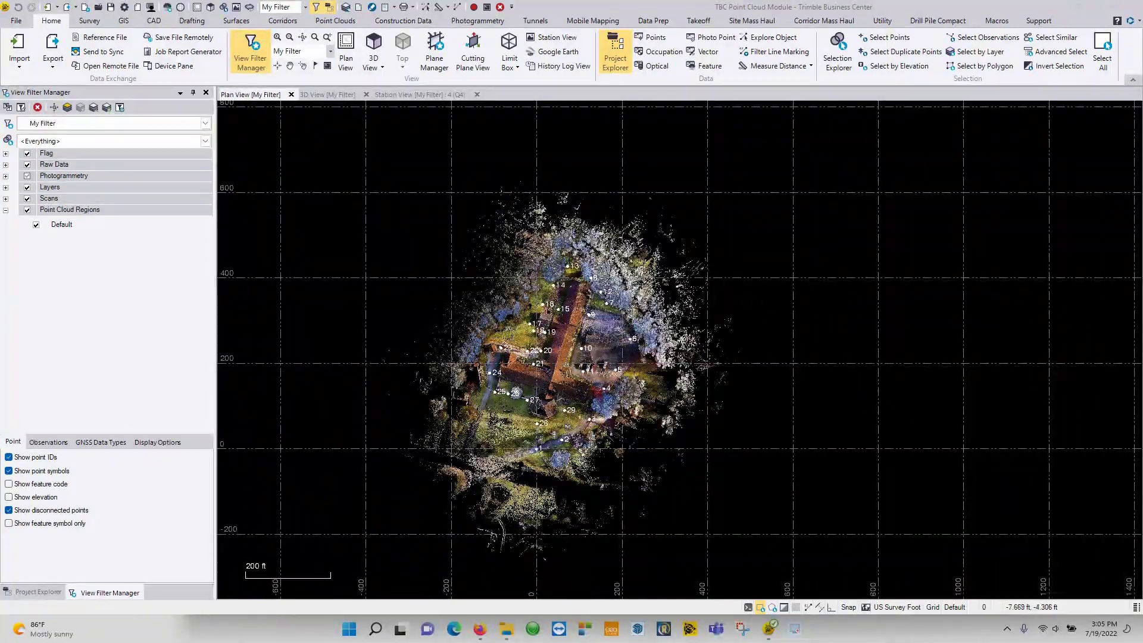
pyautogui.scroll(1, 526, 447)
pyautogui.scroll(2, 534, 443)
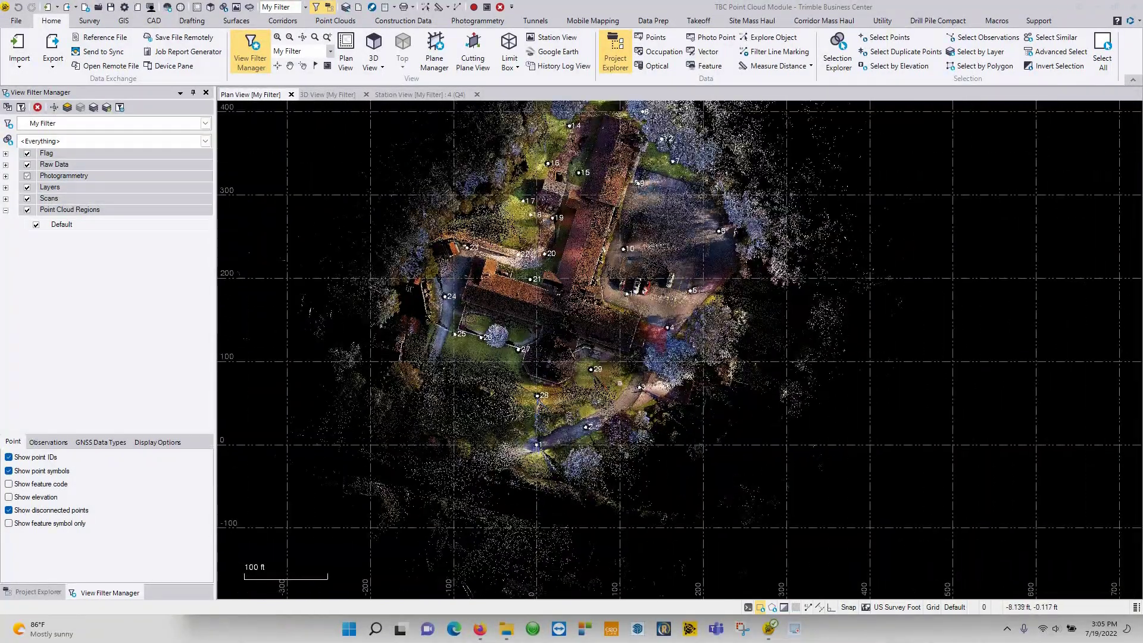
pyautogui.moveTo(553, 295); pyautogui.dragTo(541, 393, button='middle')
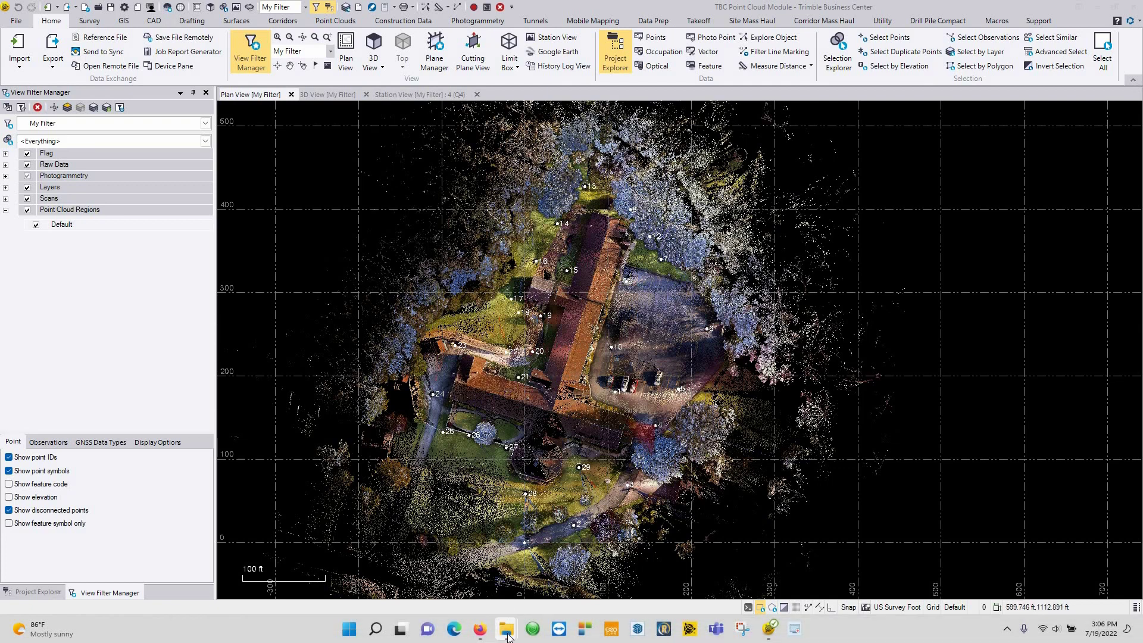
# Import the survey job file 22-143 BEAVER HEALTH PROPERTY.job from the PLI YouTube X7 Series folder, skipping the import summary.
pyautogui.moveTo(508, 635)
pyautogui.click(566, 584)
pyautogui.moveTo(582, 326); pyautogui.dragTo(1132, 303)
pyautogui.moveTo(892, 420); pyautogui.dragTo(549, 425)
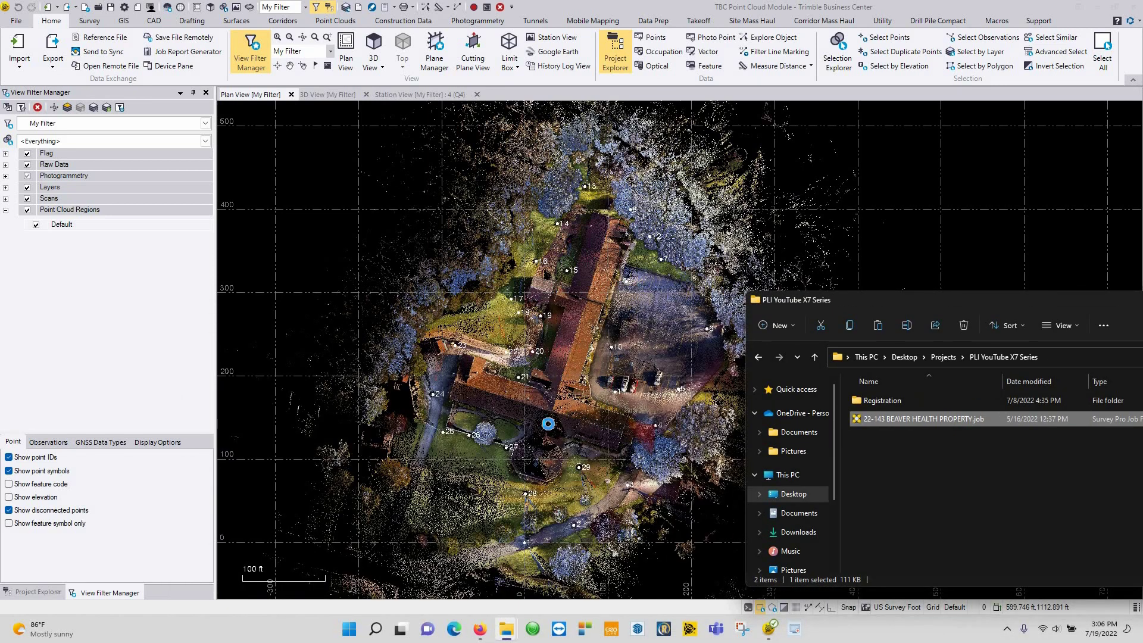
pyautogui.moveTo(1123, 302); pyautogui.dragTo(632, 323)
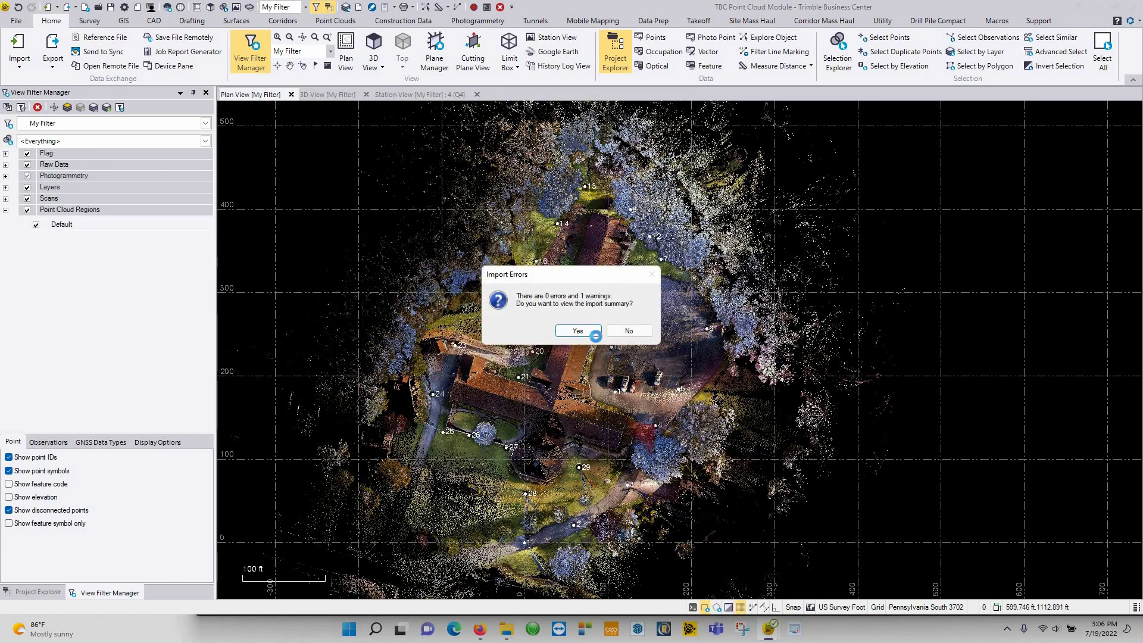
pyautogui.click(619, 331)
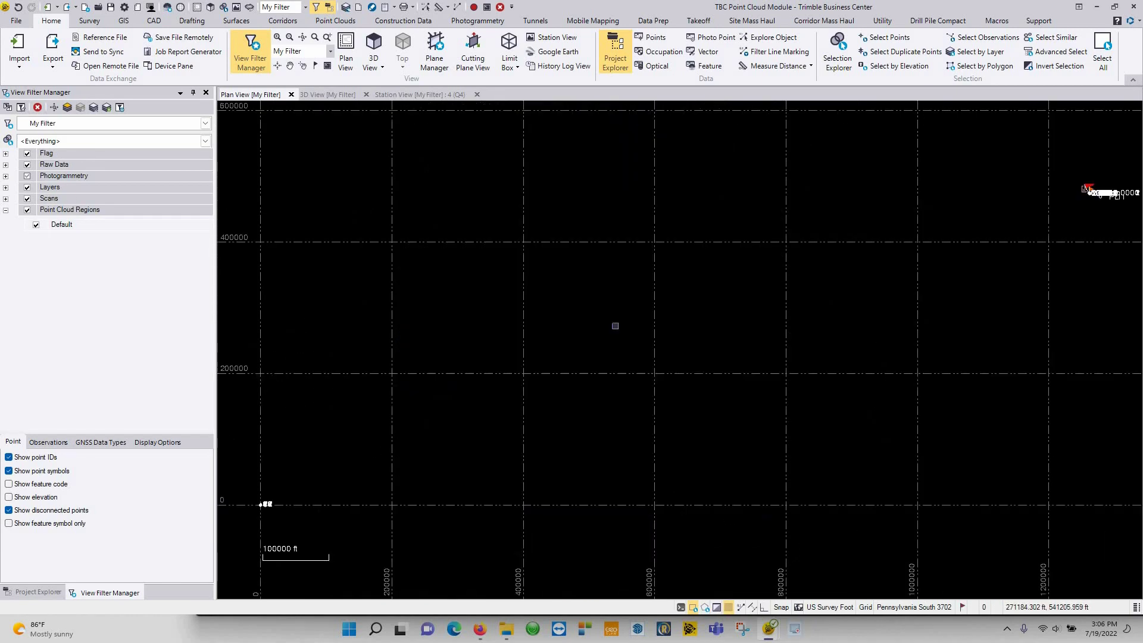
# Compare the location of the imported survey points with that of the point cloud near the origin in the plan view.
pyautogui.moveTo(1101, 186); pyautogui.dragTo(777, 295, button='middle')
pyautogui.scroll(2, 811, 284)
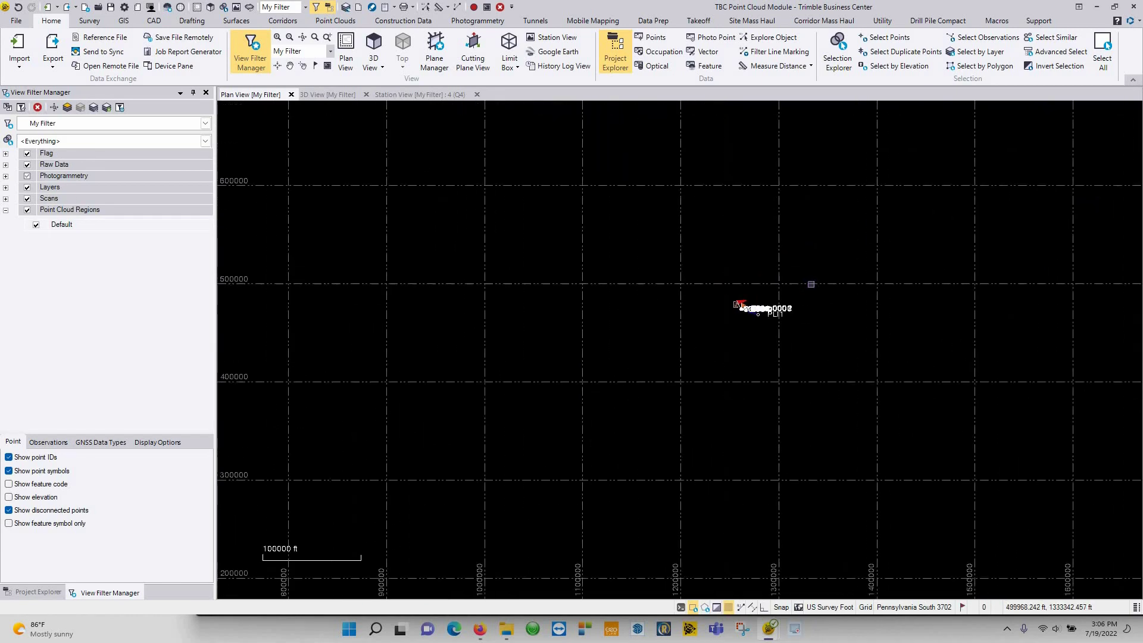
pyautogui.scroll(10, 738, 307)
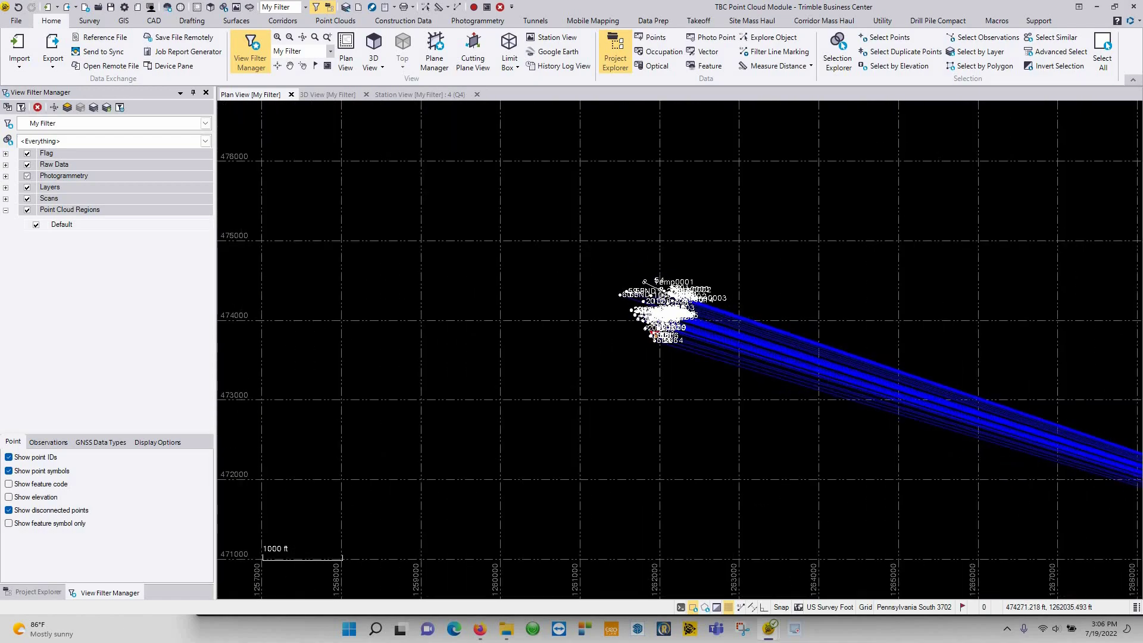
pyautogui.scroll(4, 663, 304)
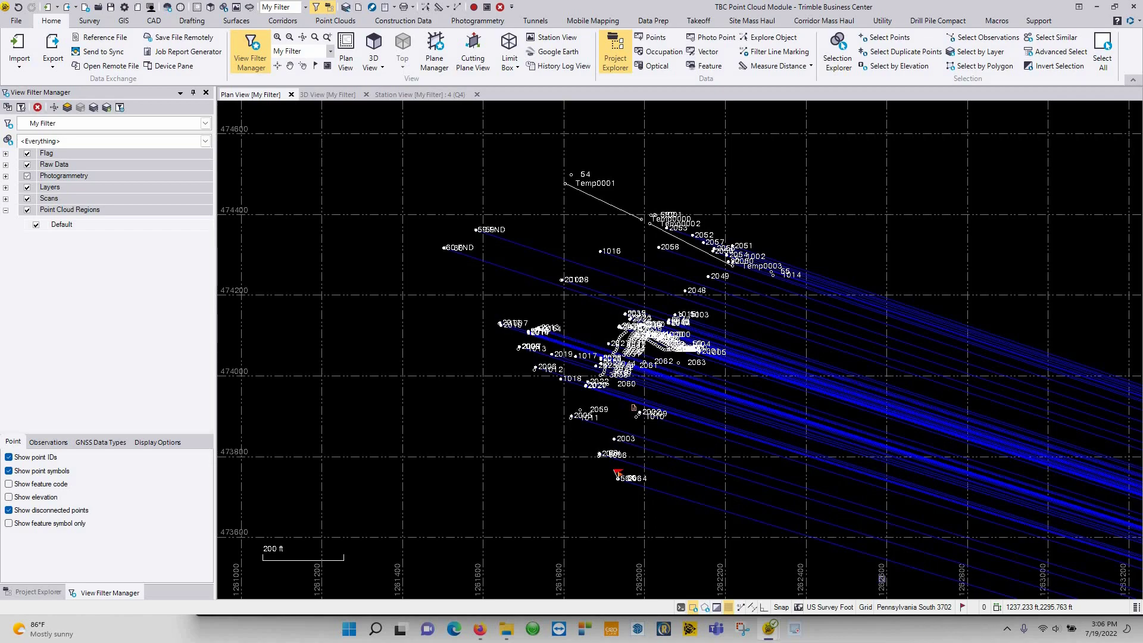
pyautogui.moveTo(440, 374); pyautogui.dragTo(449, 370, button='middle')
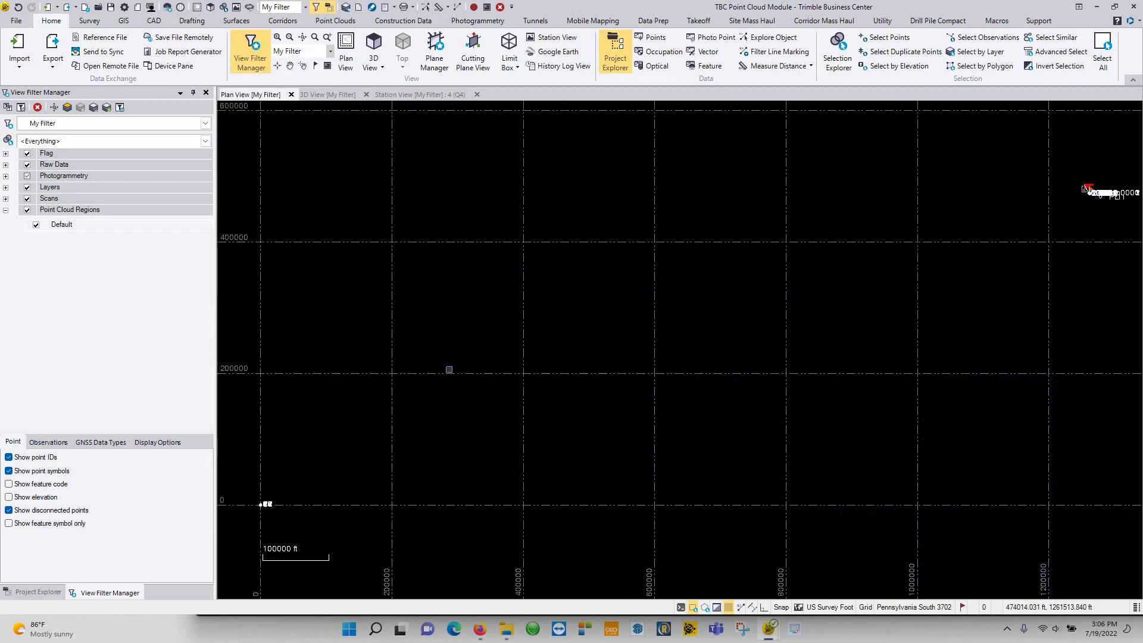
pyautogui.moveTo(272, 498); pyautogui.dragTo(635, 359, button='middle')
pyautogui.scroll(4, 635, 357)
pyautogui.scroll(1, 586, 381)
pyautogui.scroll(8, 626, 384)
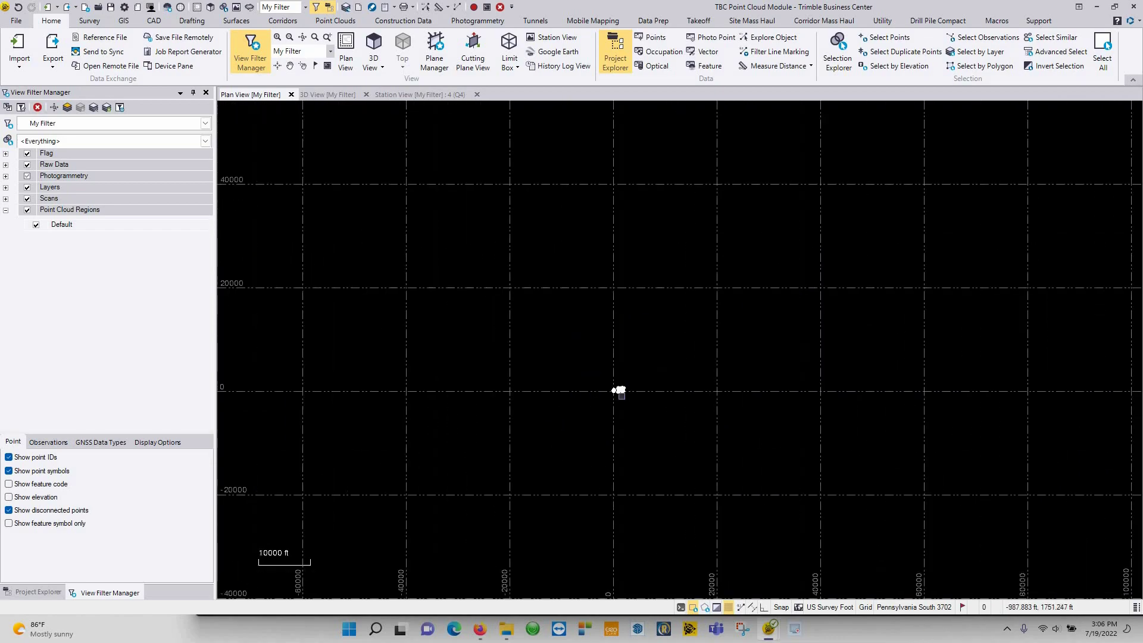
pyautogui.scroll(10, 626, 384)
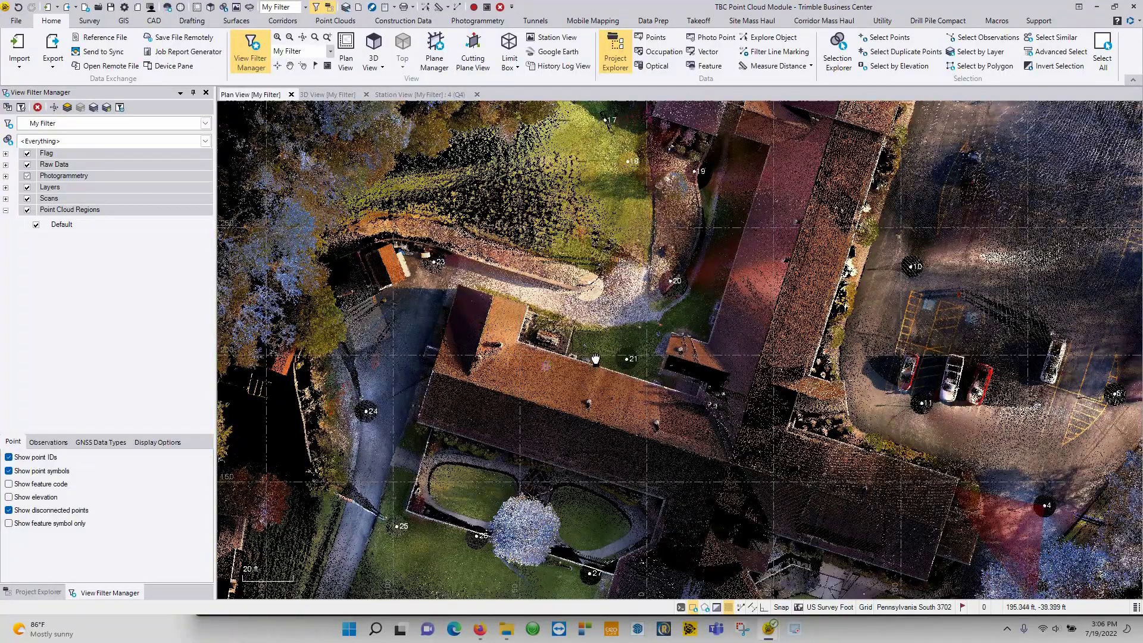
pyautogui.moveTo(509, 375); pyautogui.dragTo(614, 313, button='middle')
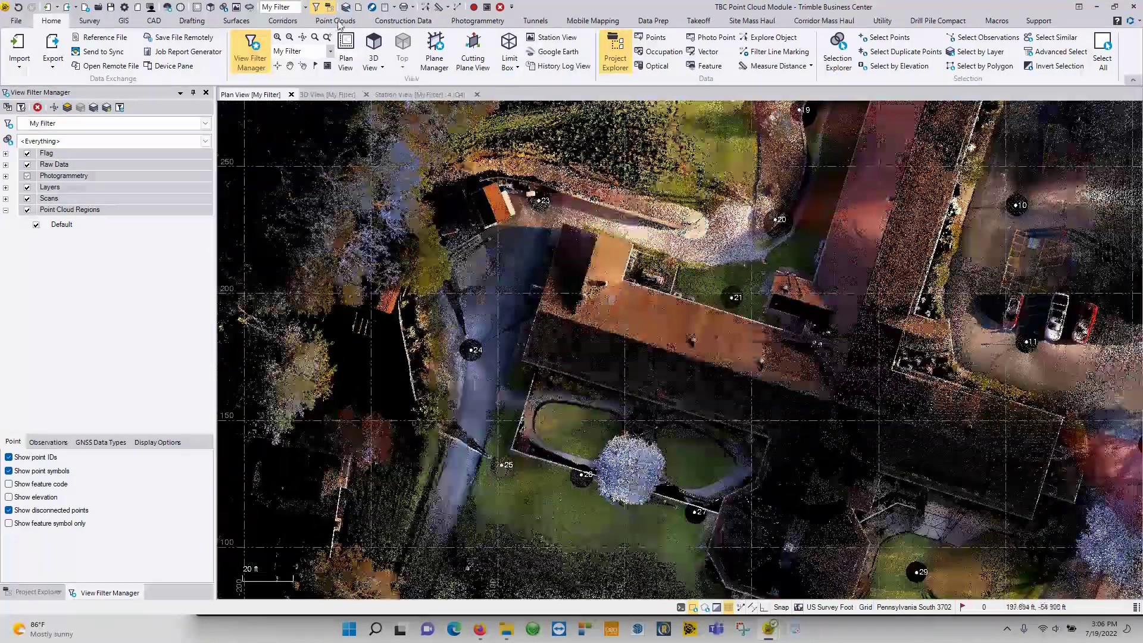
# Start Georeference Scans with the scan set { 1 (Q1) ; 2 (Q2) ; ...} selected and activate the first pair's scan point entry.
pyautogui.click(335, 20)
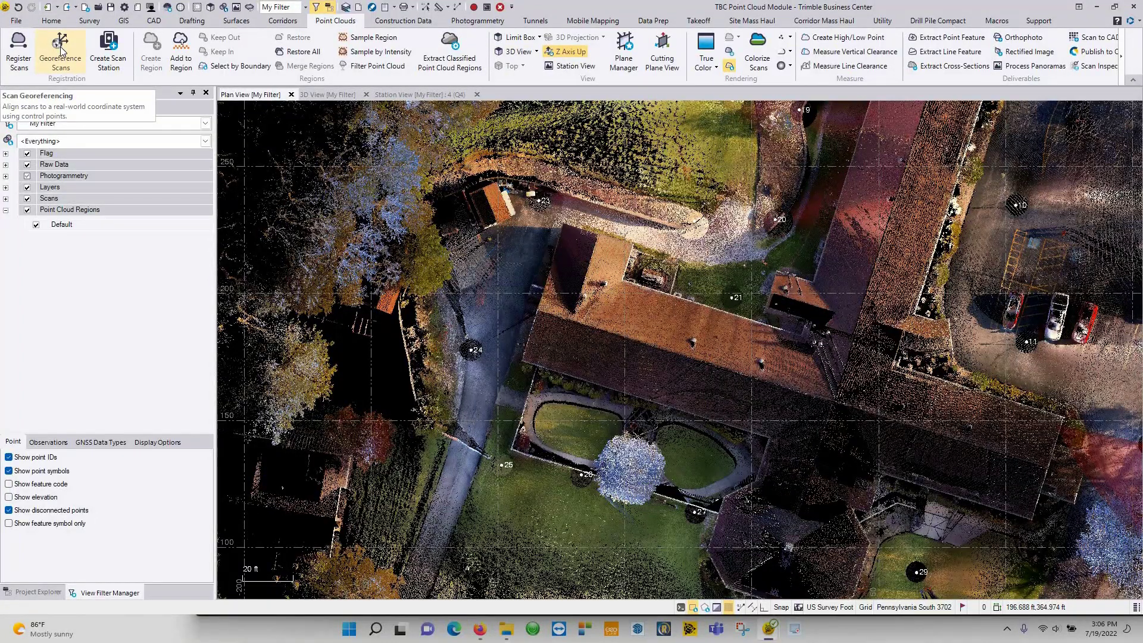
pyautogui.click(62, 51)
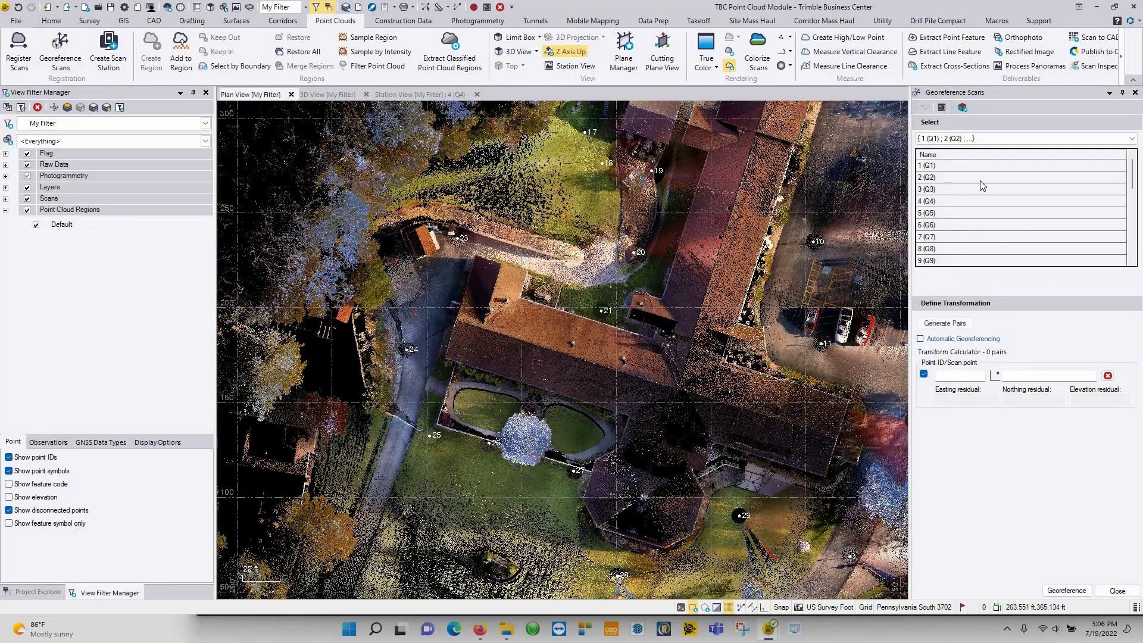
pyautogui.click(966, 140)
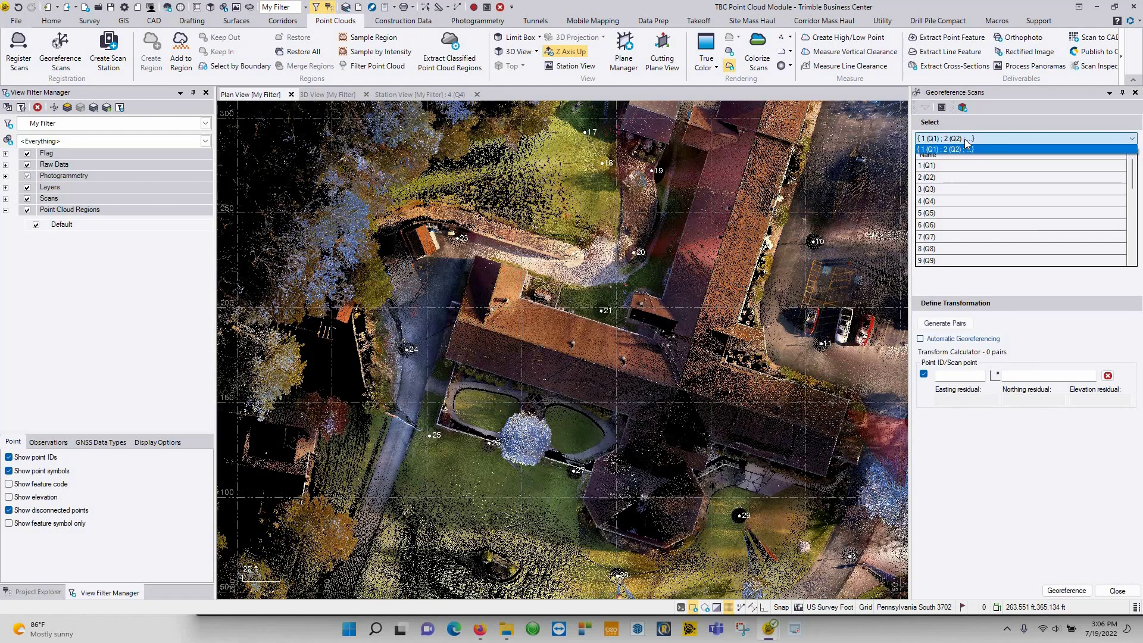
pyautogui.click(965, 149)
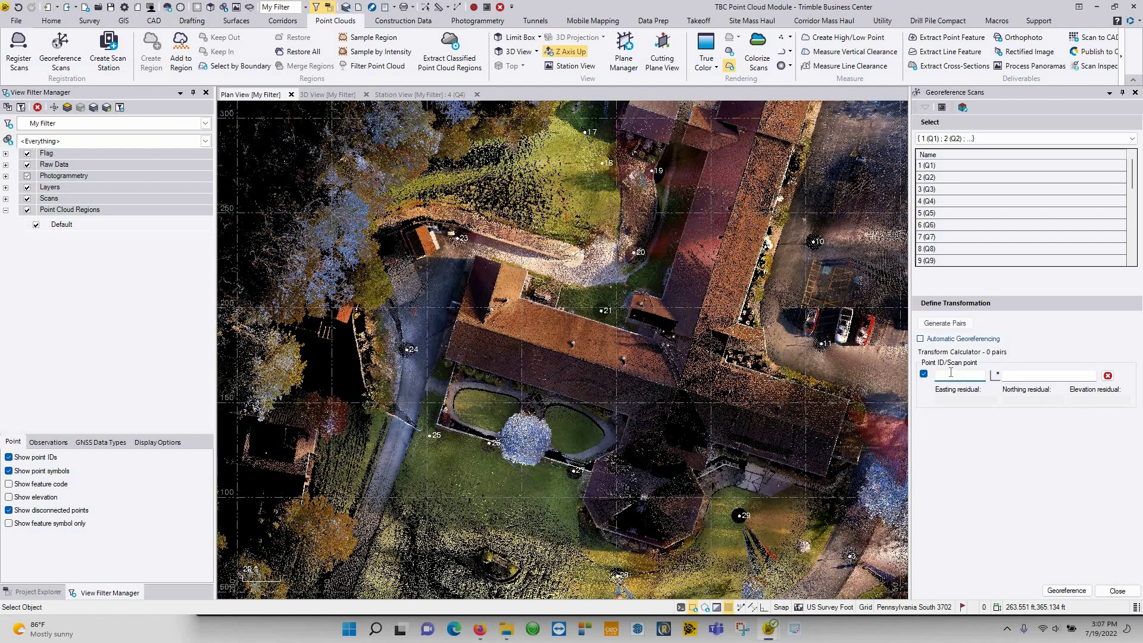
pyautogui.click(1019, 379)
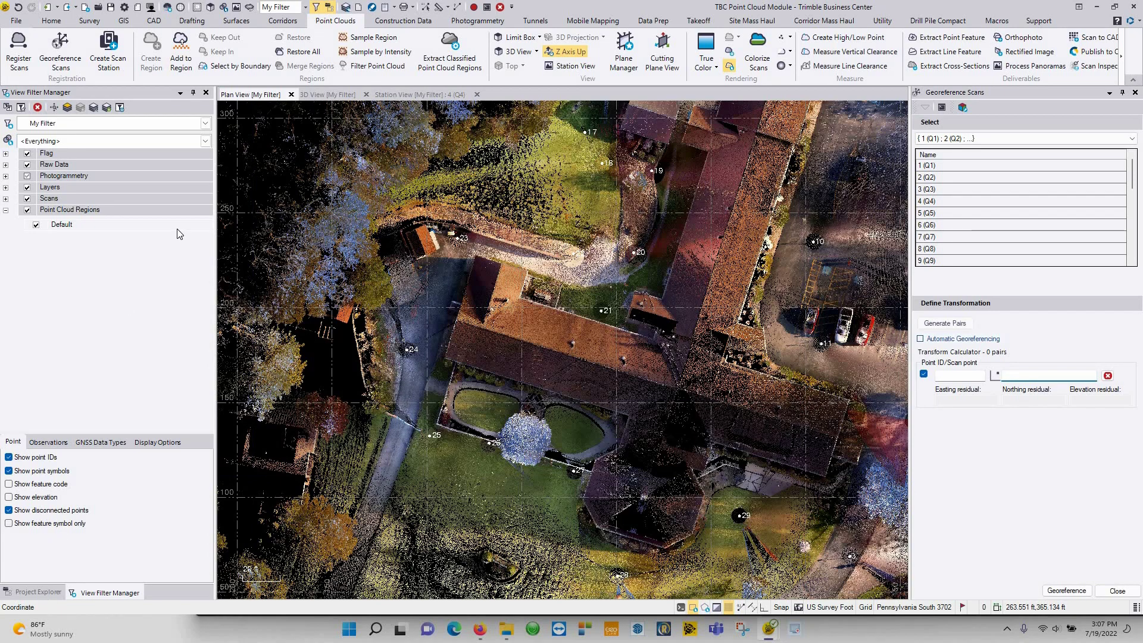
# Expand the project's Points collection and review the list of scan stations and imported survey points.
pyautogui.click(38, 592)
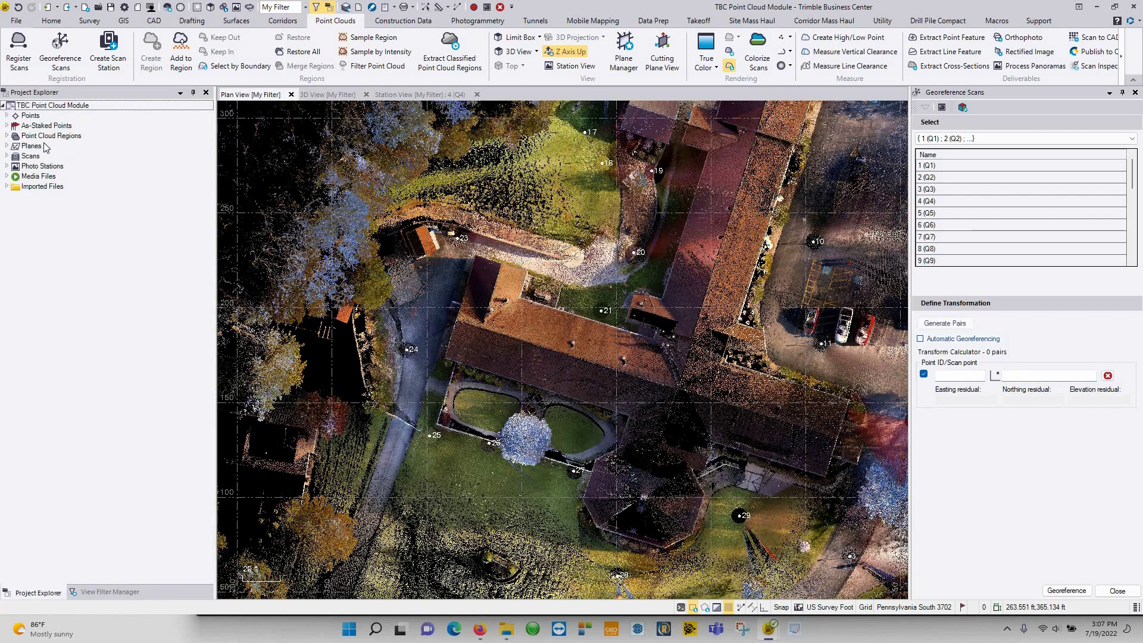
pyautogui.click(8, 115)
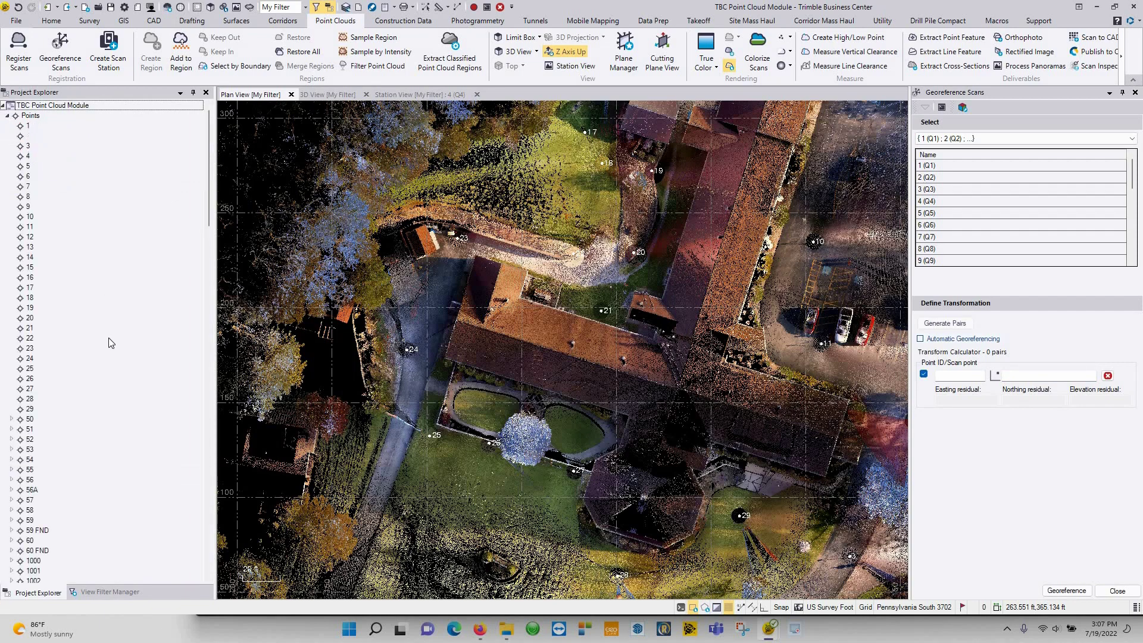
pyautogui.scroll(-7, 109, 343)
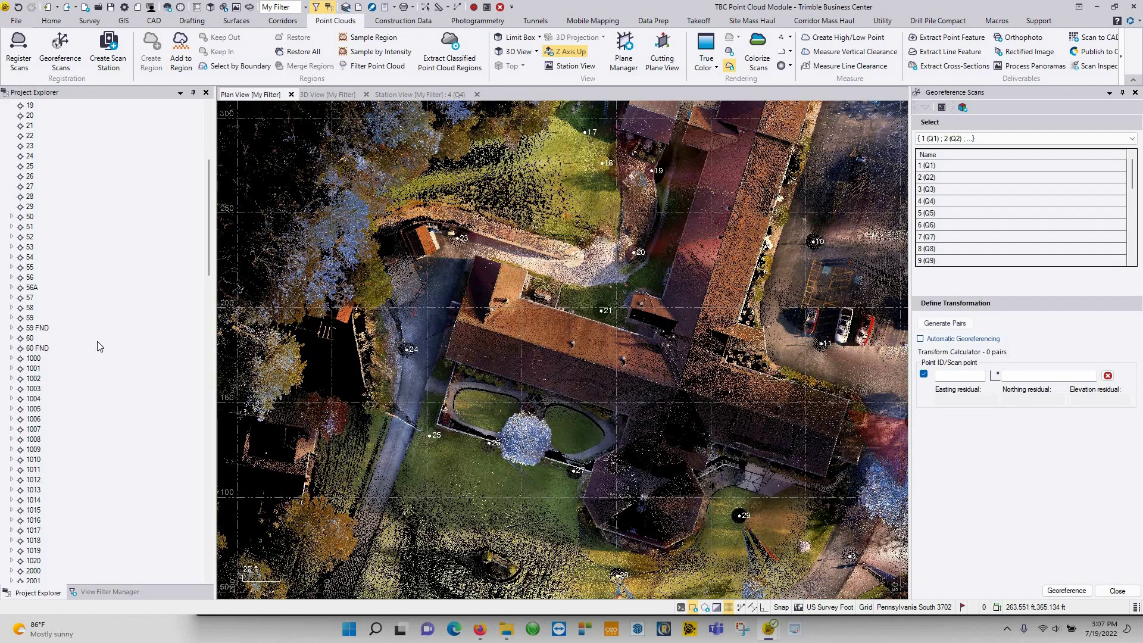
pyautogui.scroll(-20, 99, 345)
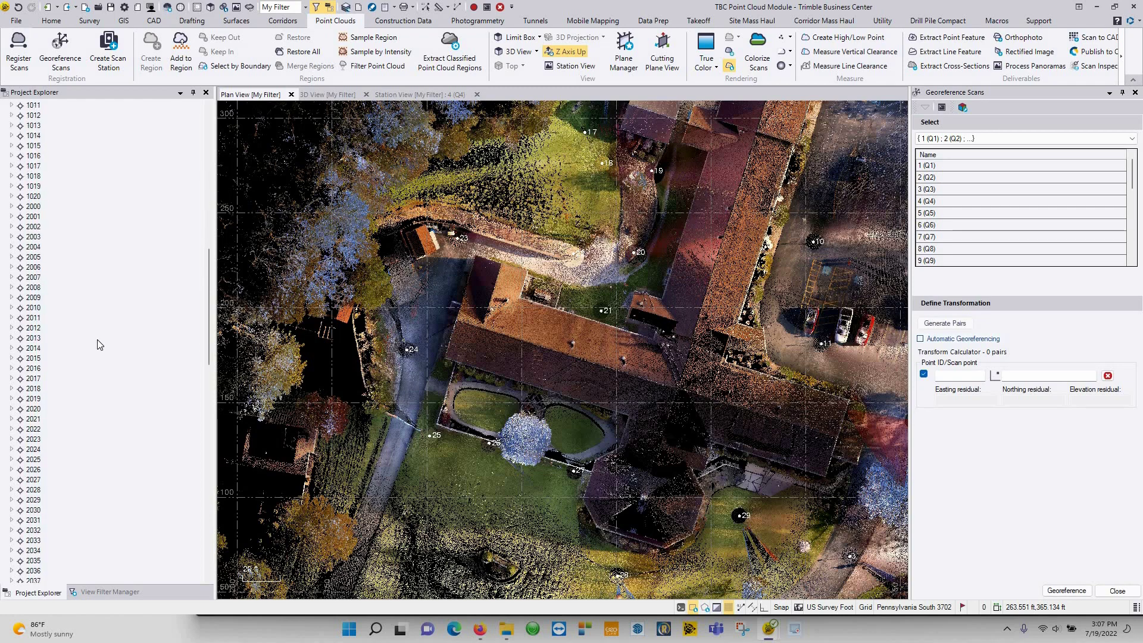
pyautogui.scroll(-2, 99, 345)
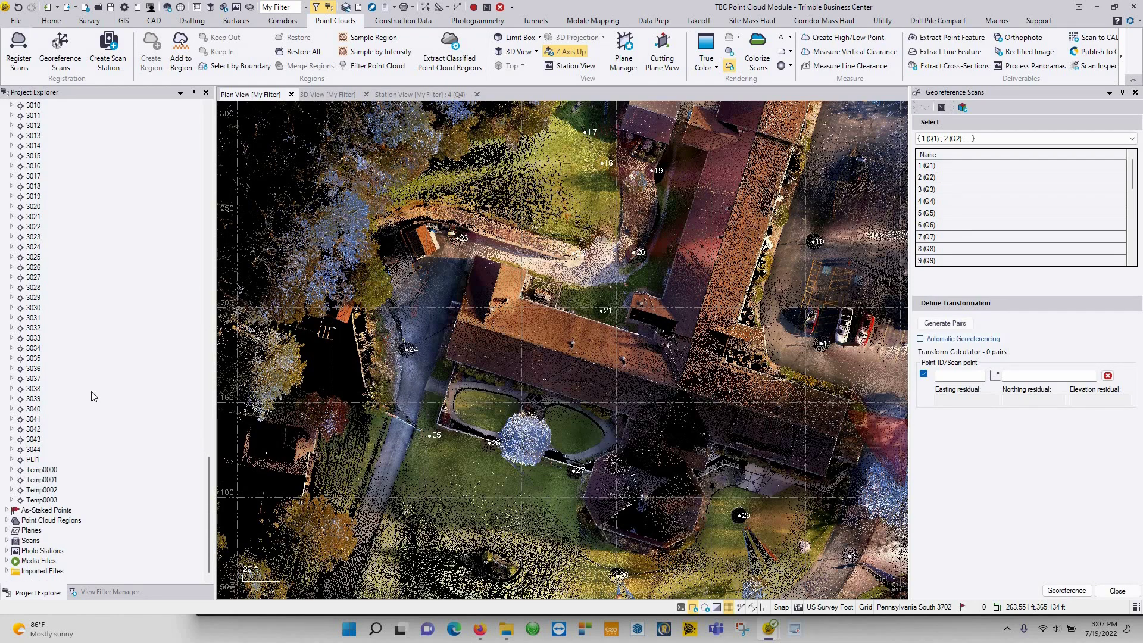
pyautogui.scroll(20, 93, 396)
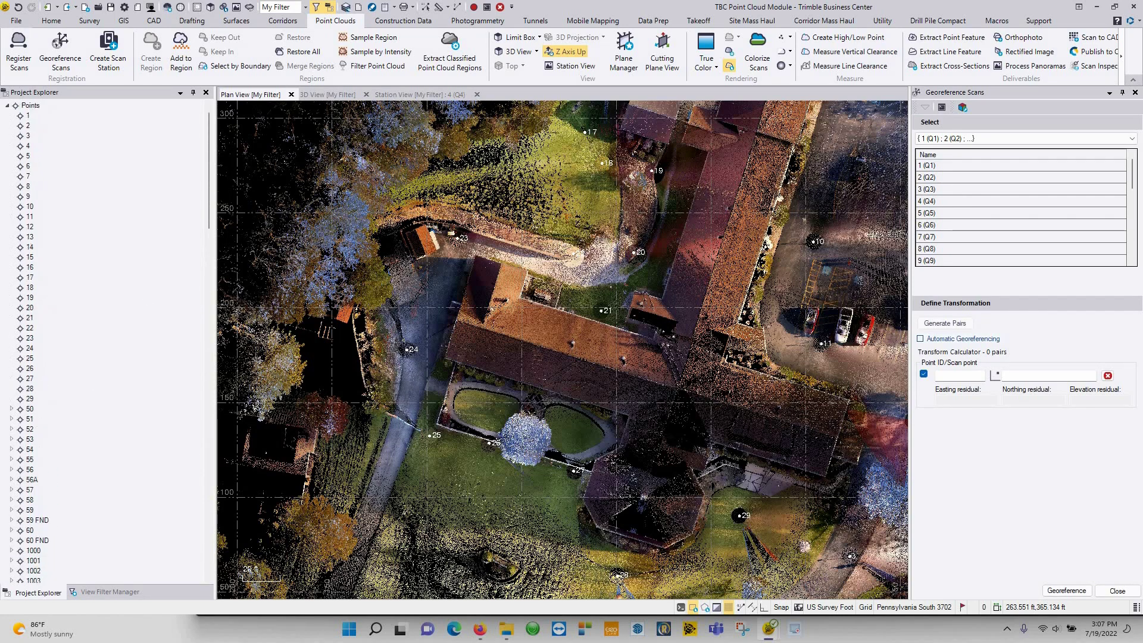
pyautogui.scroll(1, 102, 345)
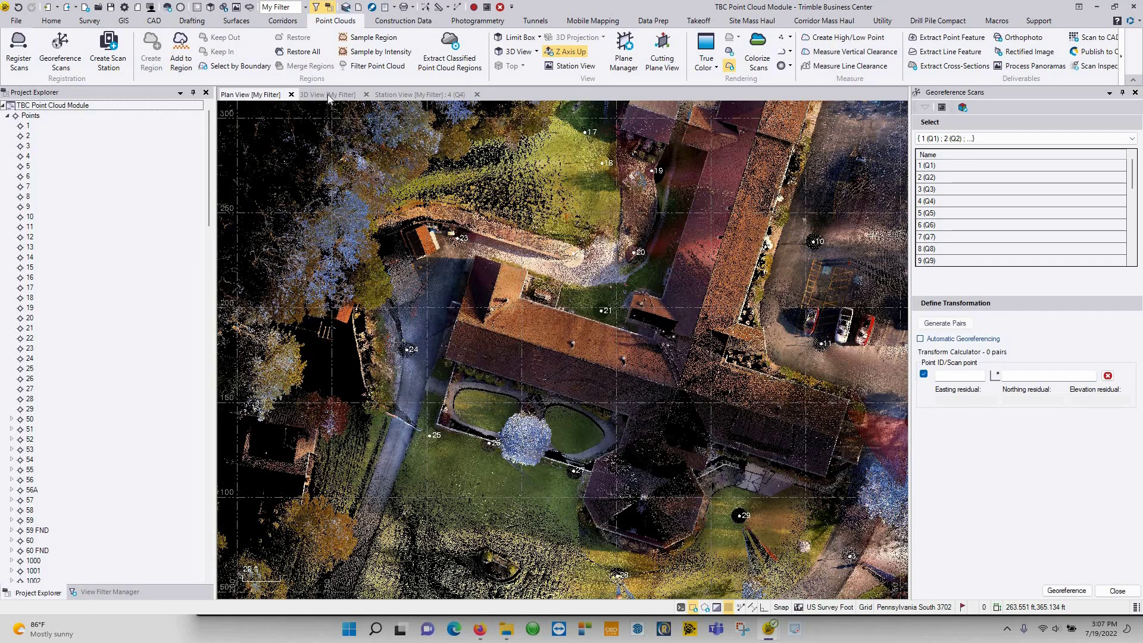
# Place the 3D view beside the plan view in a new vertical tab group and orient it toward the driveway in front of the building.
pyautogui.moveTo(328, 97); pyautogui.dragTo(637, 258)
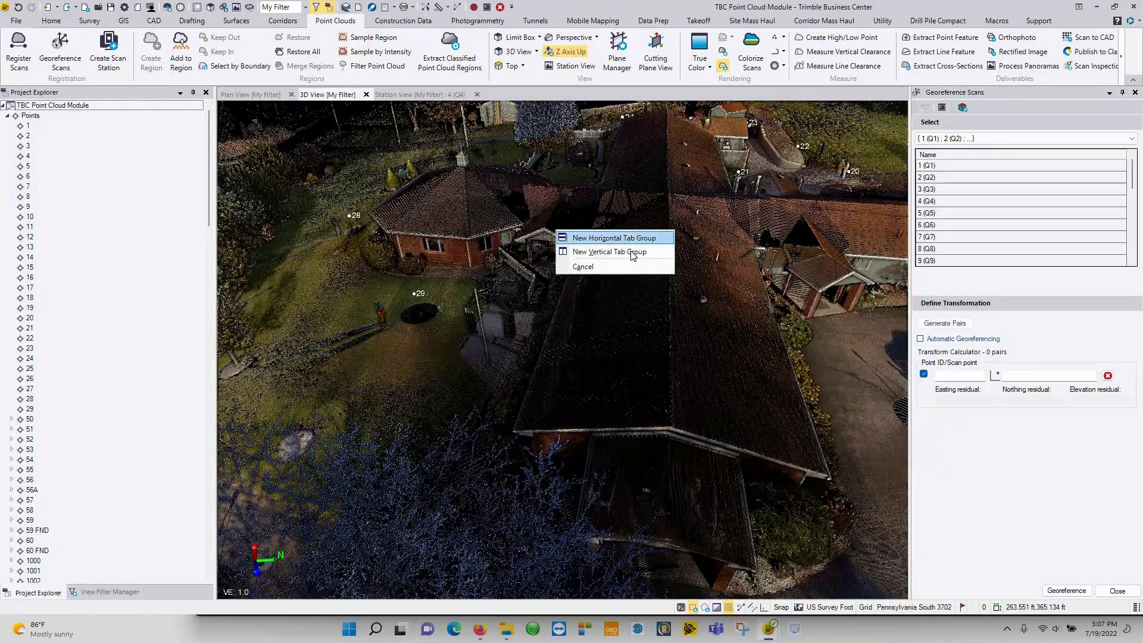
pyautogui.click(613, 251)
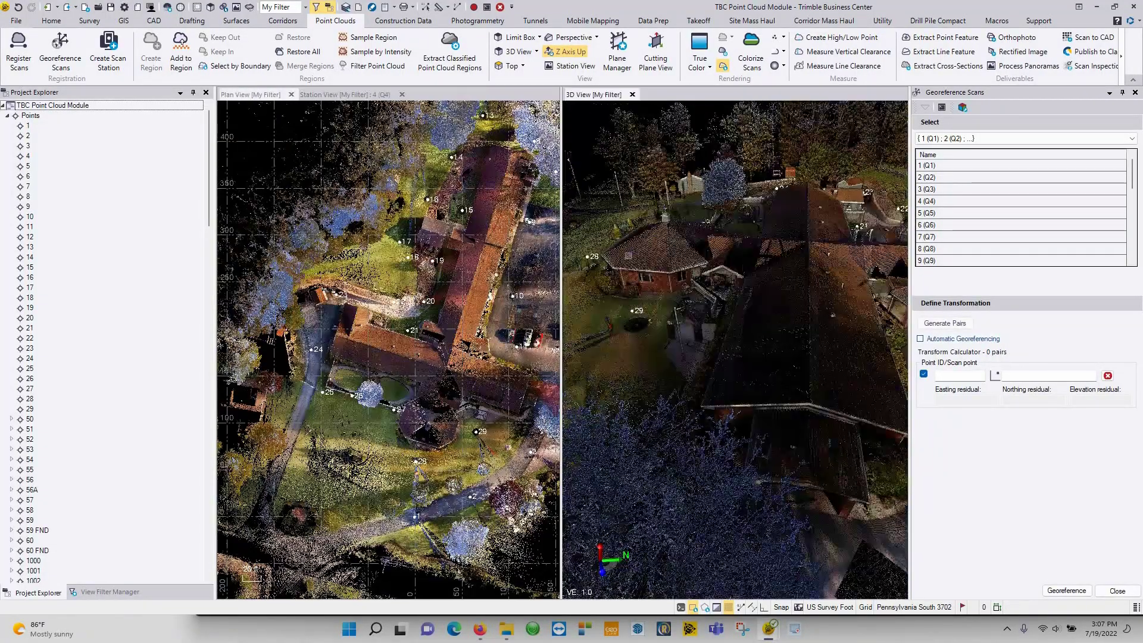
pyautogui.moveTo(670, 238); pyautogui.dragTo(827, 445, button='right')
pyautogui.moveTo(827, 445); pyautogui.dragTo(793, 405, button='middle')
pyautogui.moveTo(670, 209); pyautogui.dragTo(683, 229, button='middle')
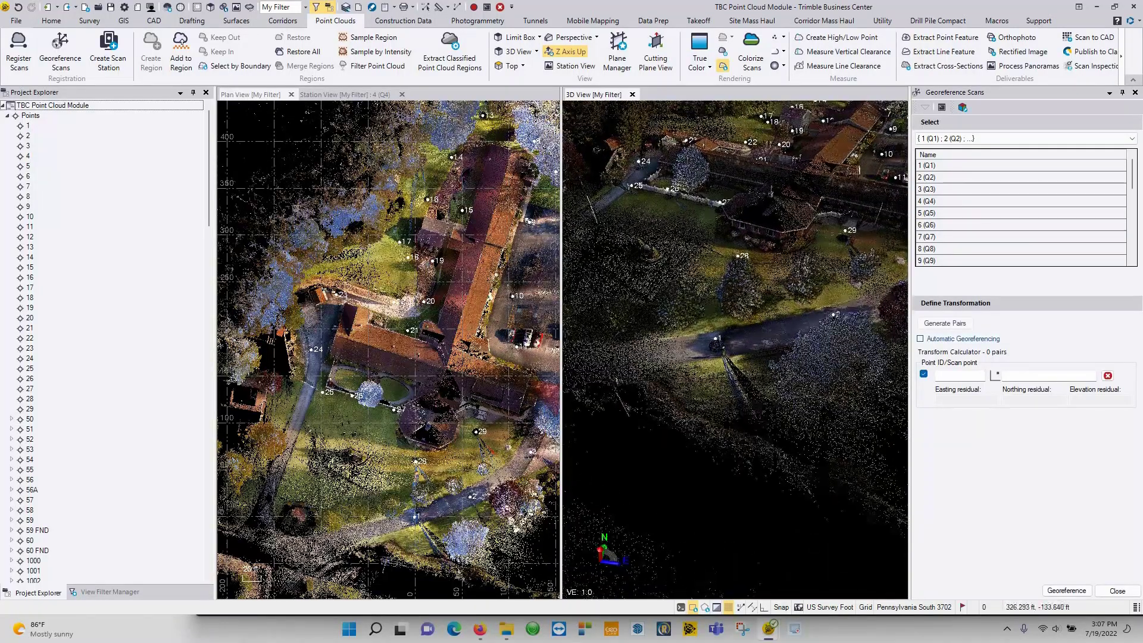
# Frame the imported survey points in the plan view and show their feature codes.
pyautogui.moveTo(451, 258); pyautogui.dragTo(451, 258, button='middle')
pyautogui.middleClick(451, 259)
pyautogui.moveTo(550, 277); pyautogui.dragTo(411, 292, button='middle')
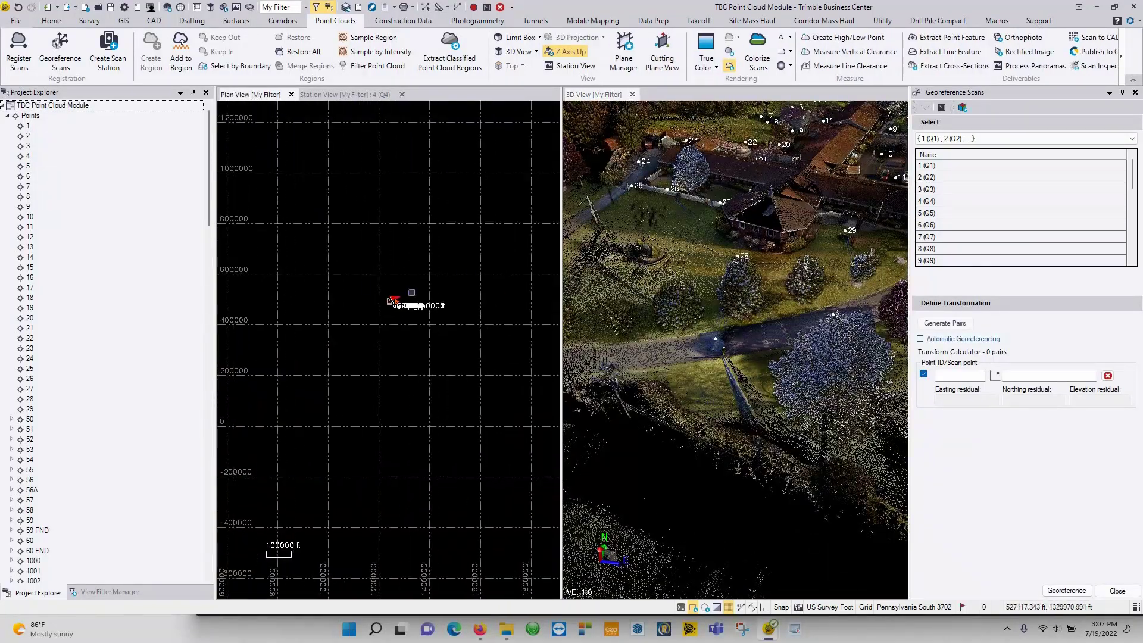
pyautogui.scroll(4, 398, 301)
pyautogui.scroll(20, 375, 302)
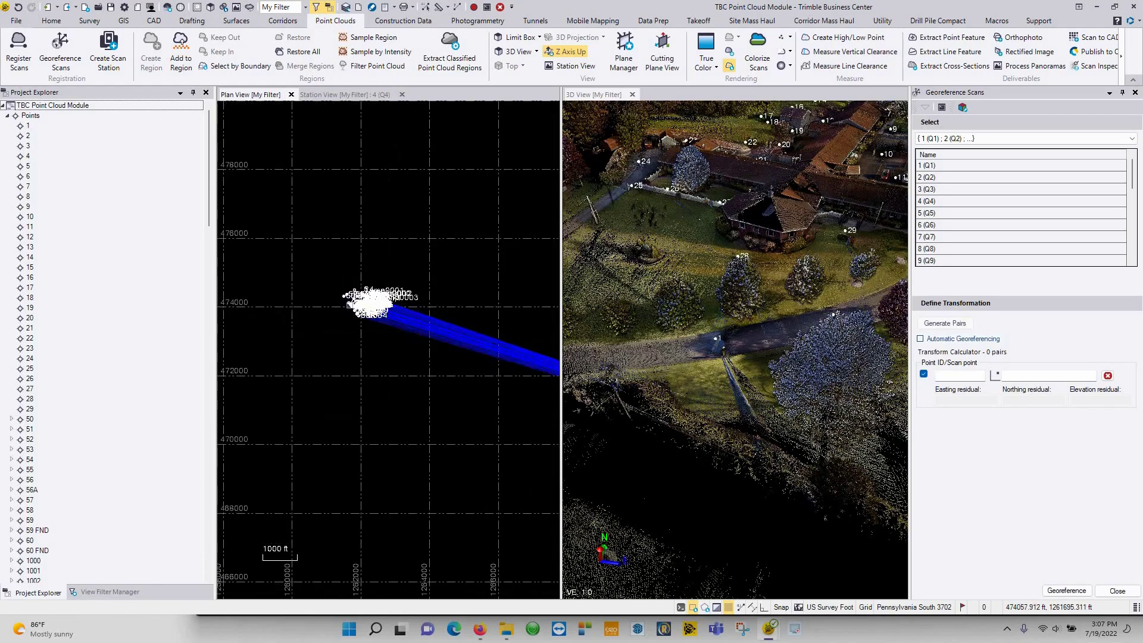
pyautogui.scroll(8, 366, 309)
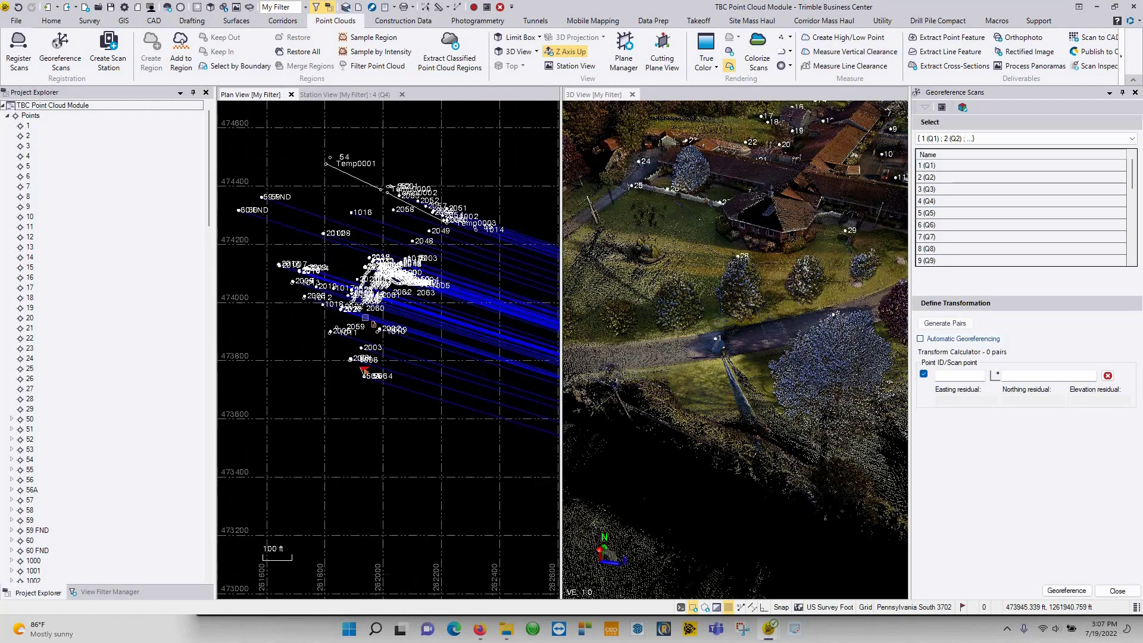
pyautogui.click(92, 590)
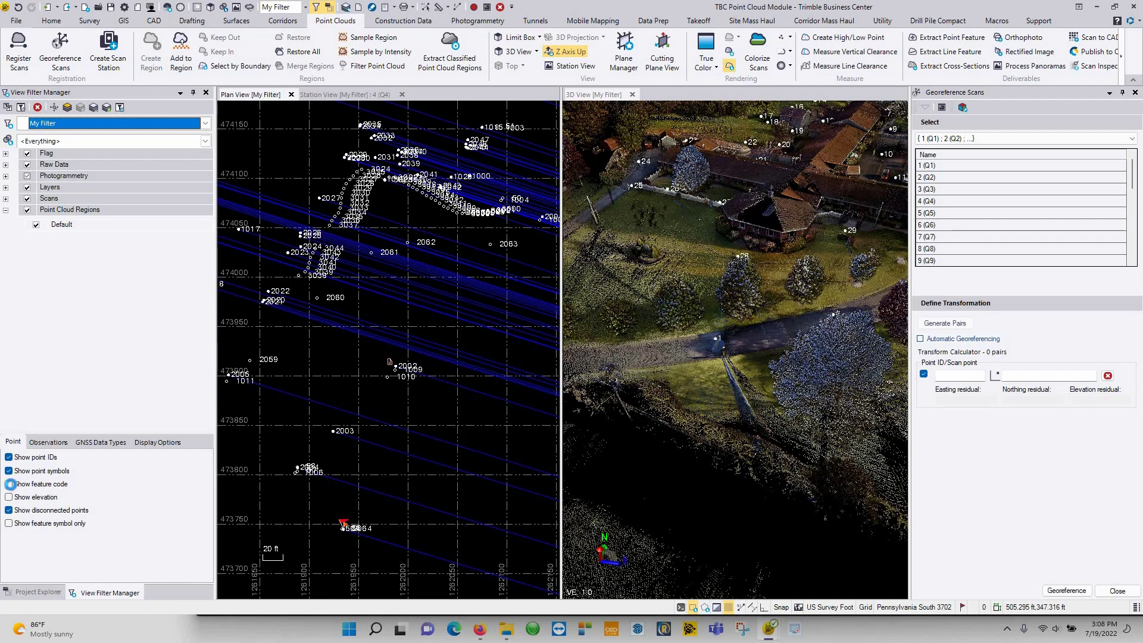
pyautogui.click(9, 484)
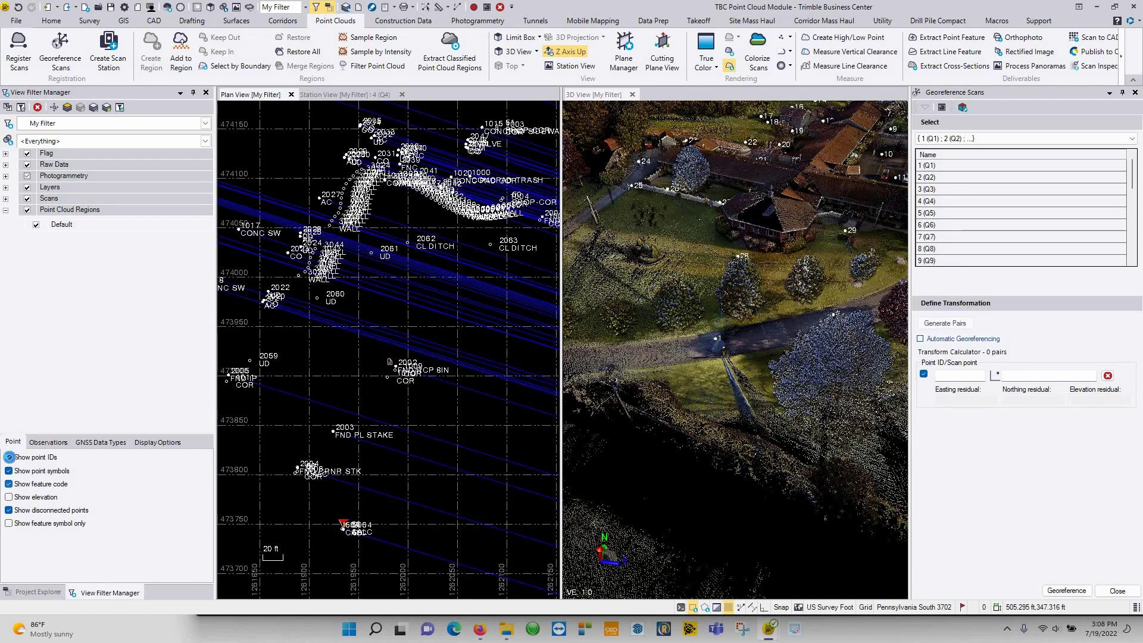
# Hide the point IDs in the plan view and locate the CONCPAD SIDEWALK survey point.
pyautogui.click(9, 457)
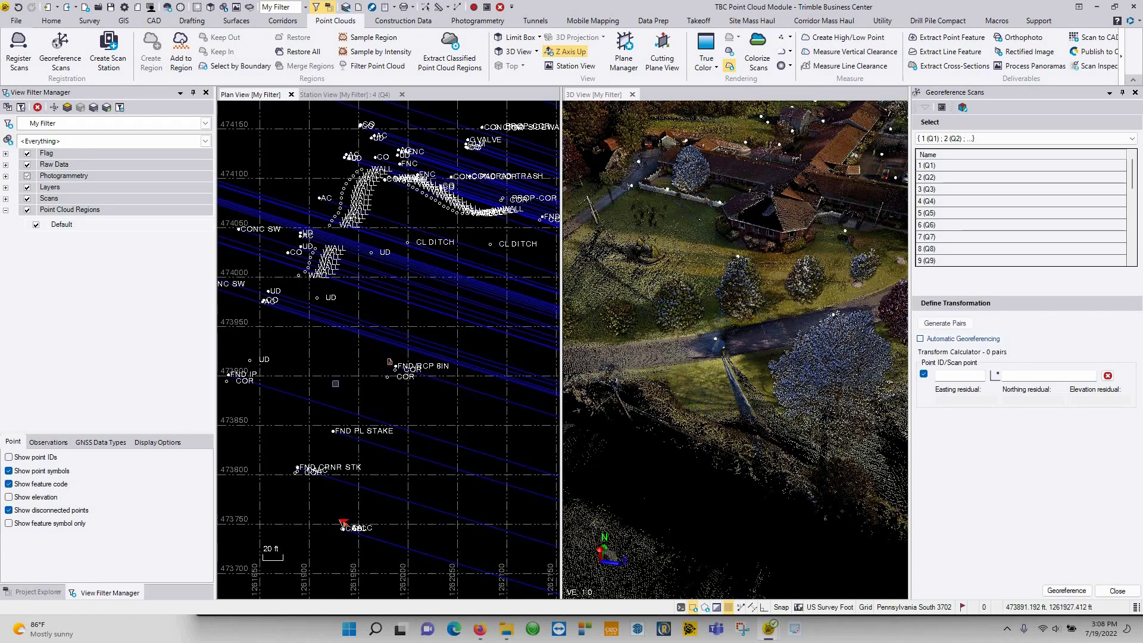
pyautogui.moveTo(400, 371); pyautogui.dragTo(413, 393, button='middle')
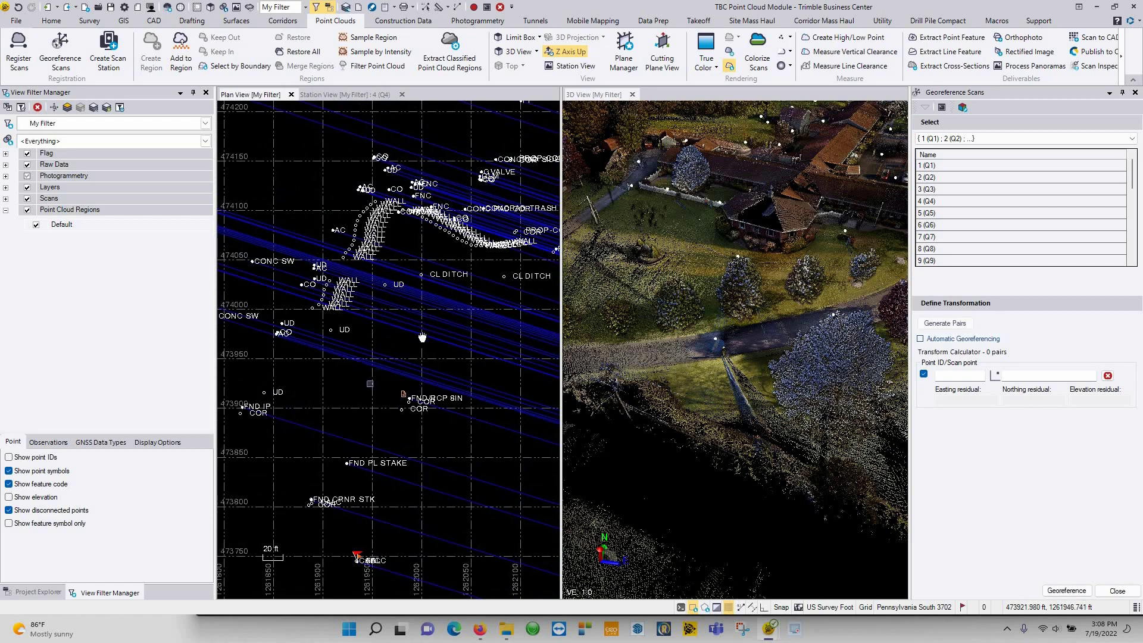
pyautogui.moveTo(422, 337)
pyautogui.mouseDown(button='middle')
pyautogui.moveTo(422, 378)
pyautogui.moveTo(502, 353)
pyautogui.moveTo(584, 348)
pyautogui.moveTo(380, 360)
pyautogui.moveTo(390, 380)
pyautogui.moveTo(313, 405)
pyautogui.moveTo(312, 431)
pyautogui.mouseUp(button='middle')
pyautogui.scroll(1, 372, 358)
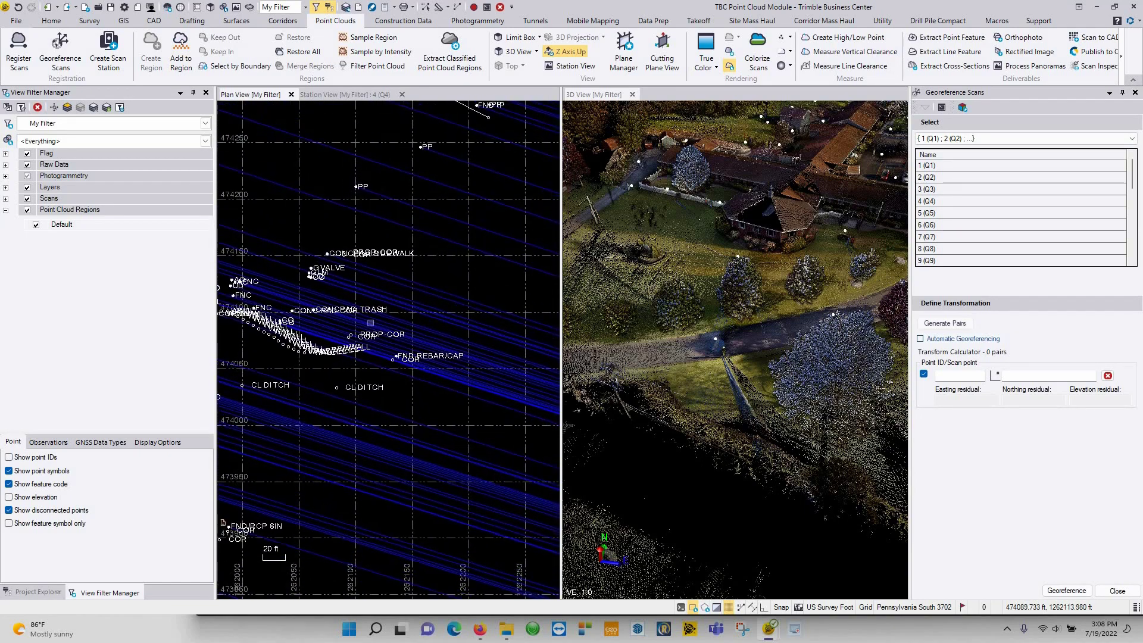
pyautogui.scroll(5, 364, 338)
pyautogui.moveTo(301, 272); pyautogui.dragTo(413, 368, button='middle')
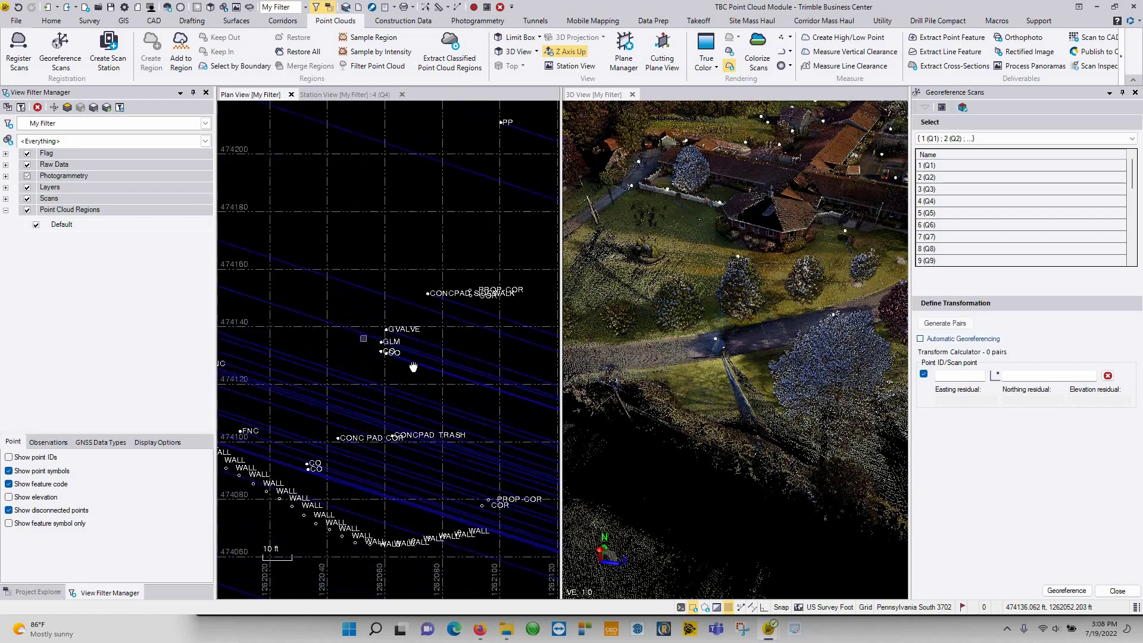
pyautogui.scroll(5, 384, 335)
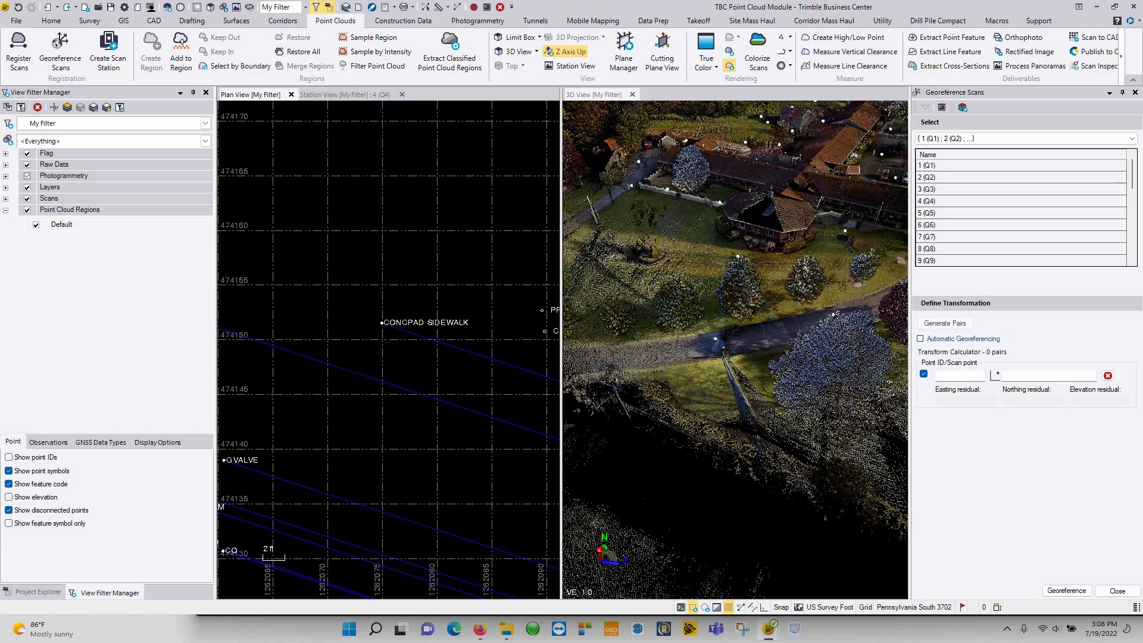
# Pair survey point 1015 (CONCPAD SIDEWALK) with the corner where the sidewalk meets the driveway in the 3D scan.
pyautogui.moveTo(671, 226); pyautogui.dragTo(786, 306, button='middle')
pyautogui.moveTo(786, 307); pyautogui.dragTo(962, 425)
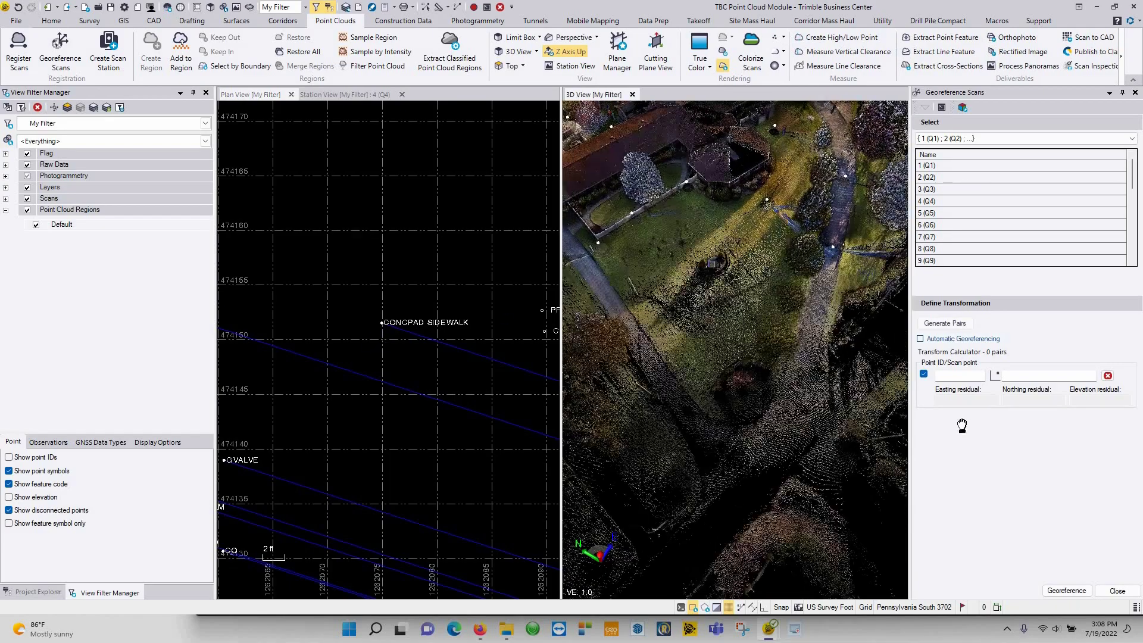
pyautogui.scroll(3, 594, 244)
pyautogui.scroll(3, 594, 244)
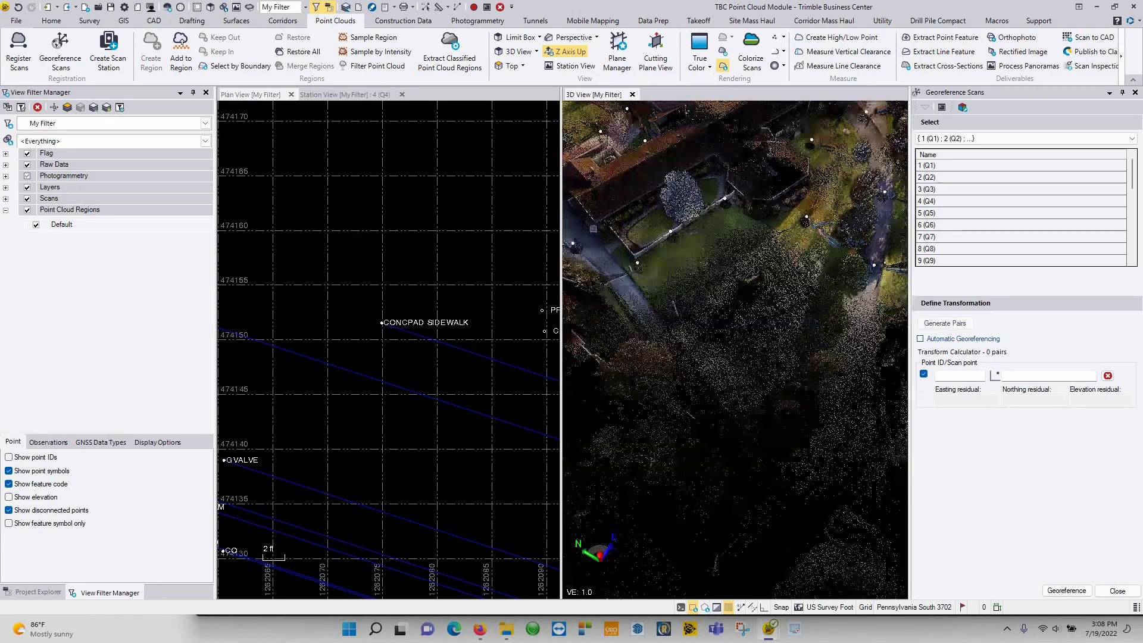
pyautogui.scroll(10, 594, 244)
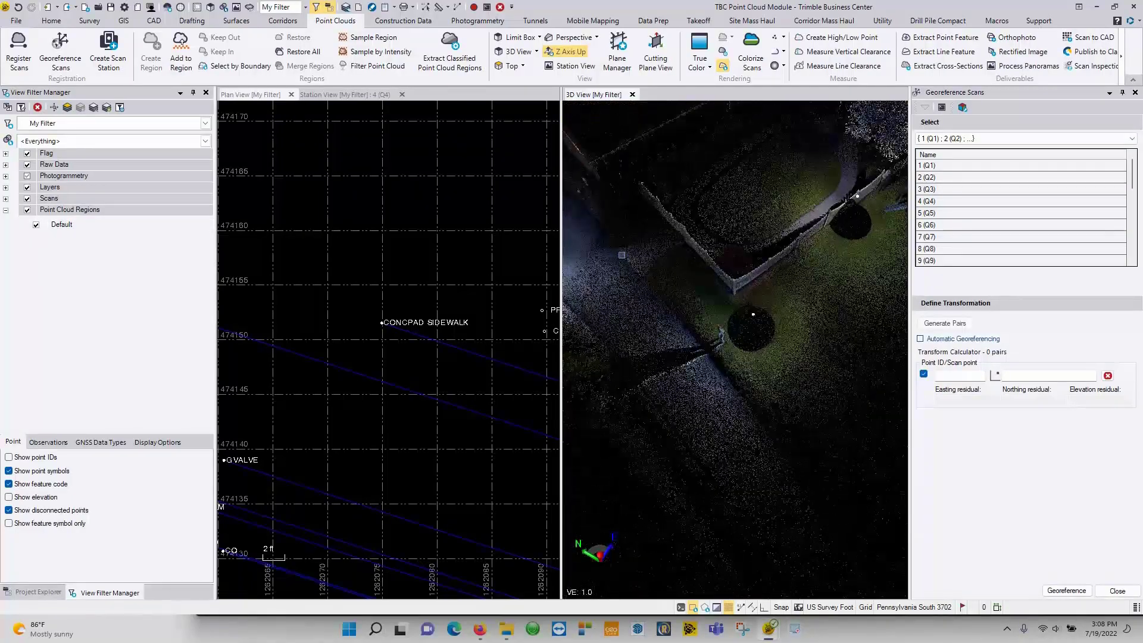
pyautogui.scroll(5, 623, 263)
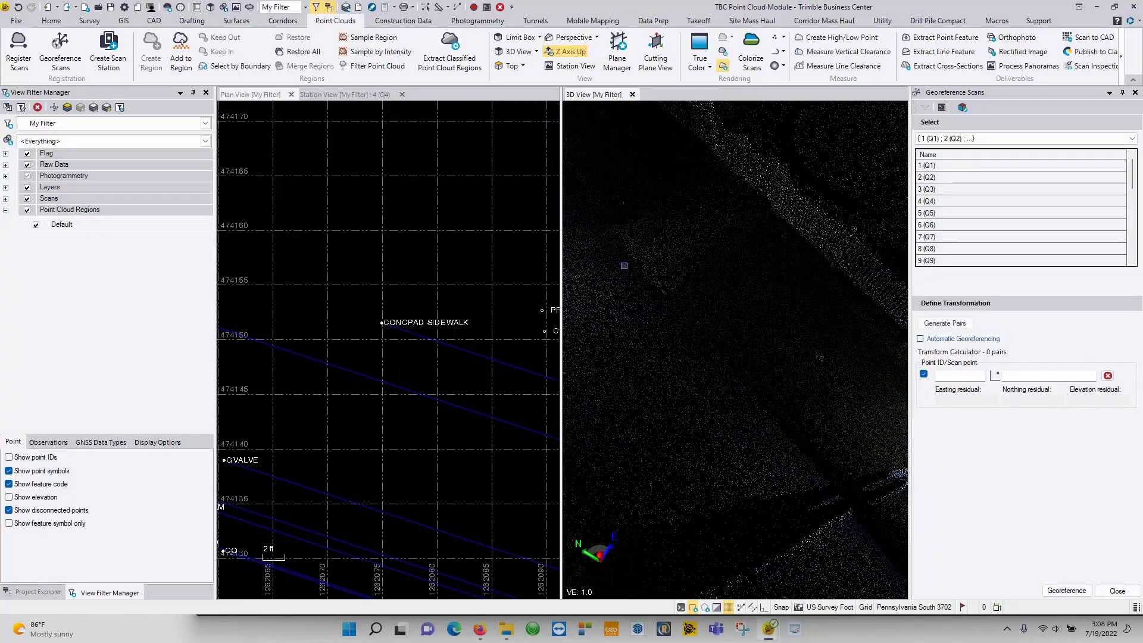
pyautogui.moveTo(624, 266); pyautogui.dragTo(692, 297, button='middle')
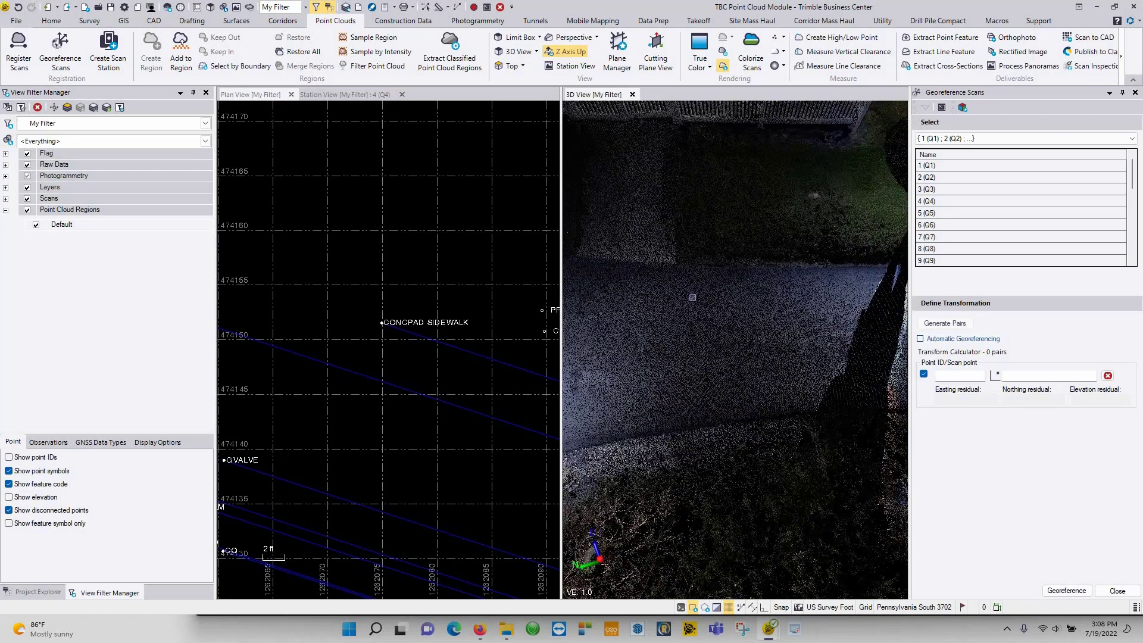
pyautogui.click(966, 377)
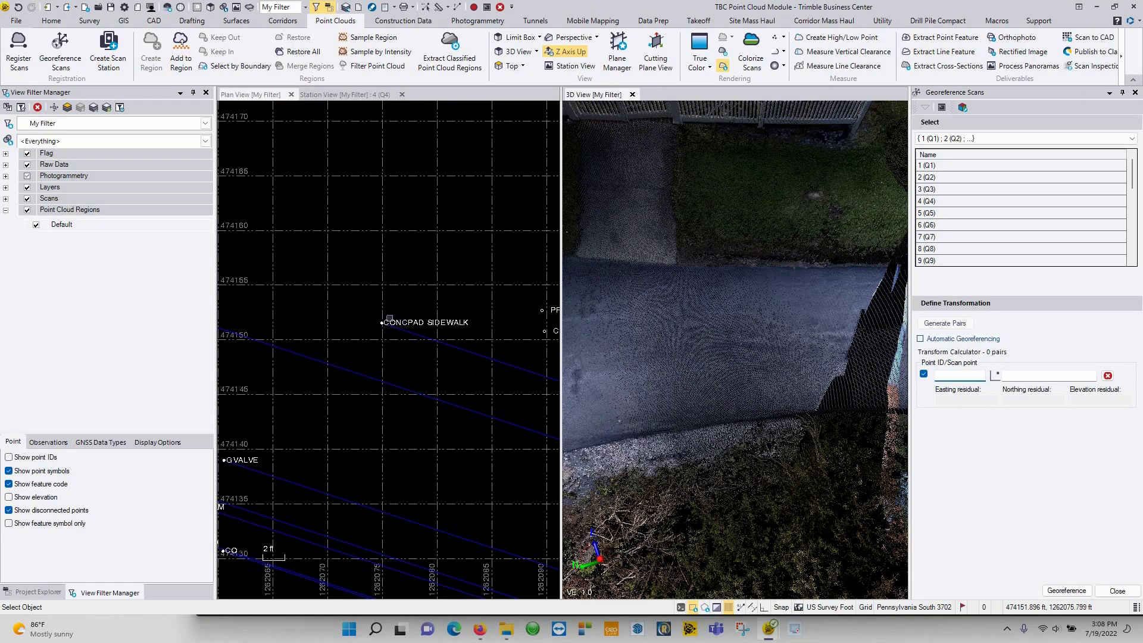
pyautogui.click(381, 322)
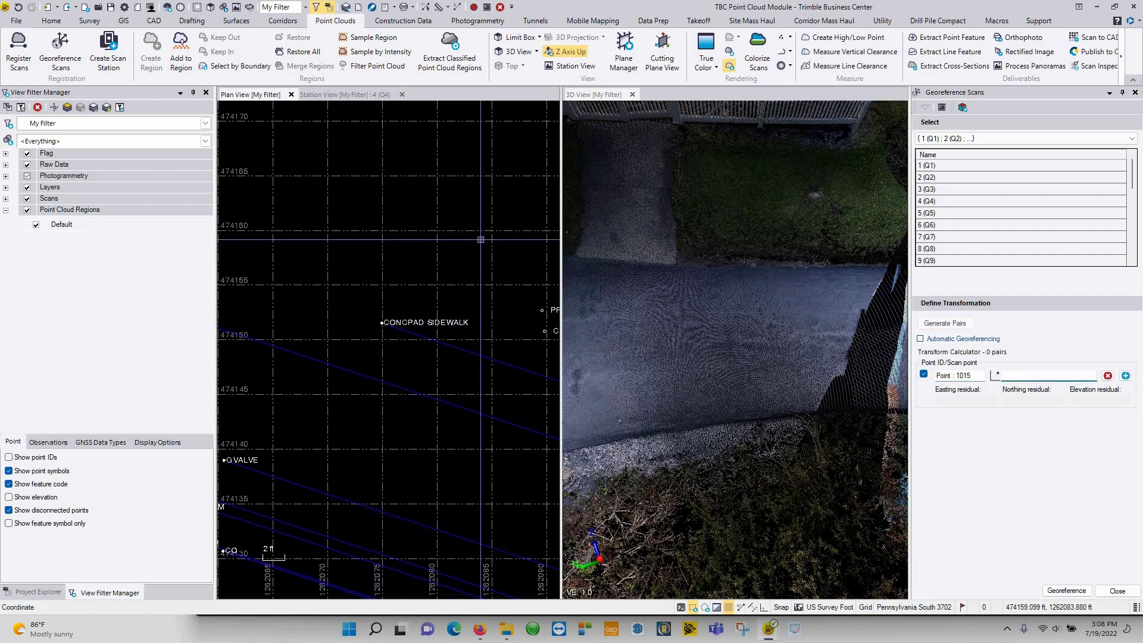
pyautogui.click(675, 262)
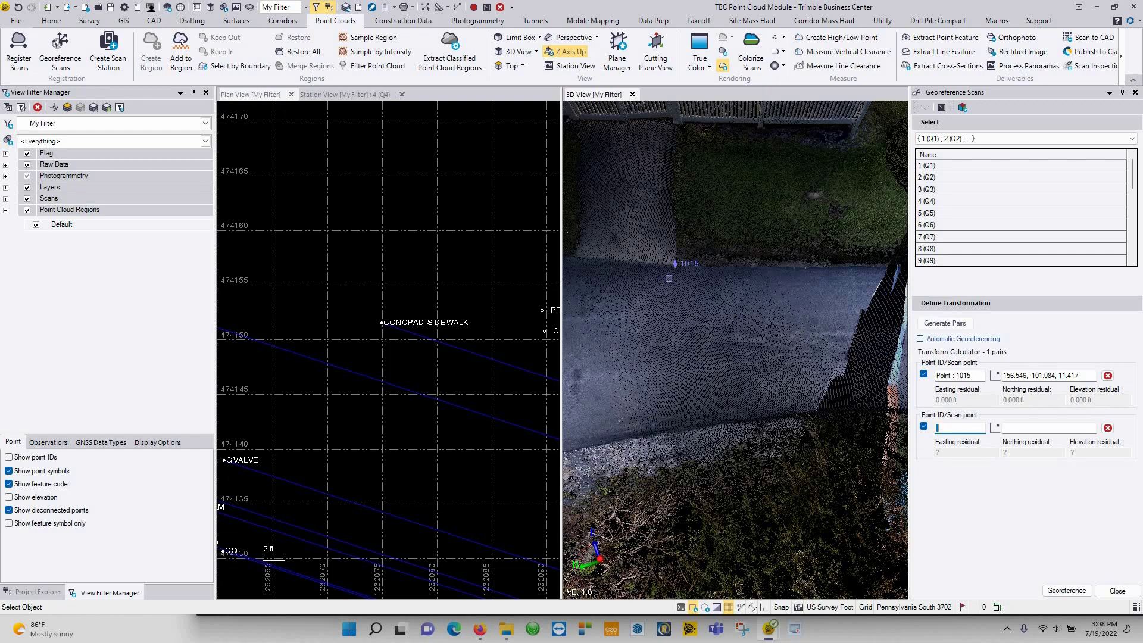
# Pair survey point 1017 (CONC SW) with the concrete sidewalk corner beside the striped parking area in the 3D scan.
pyautogui.scroll(-7, 668, 278)
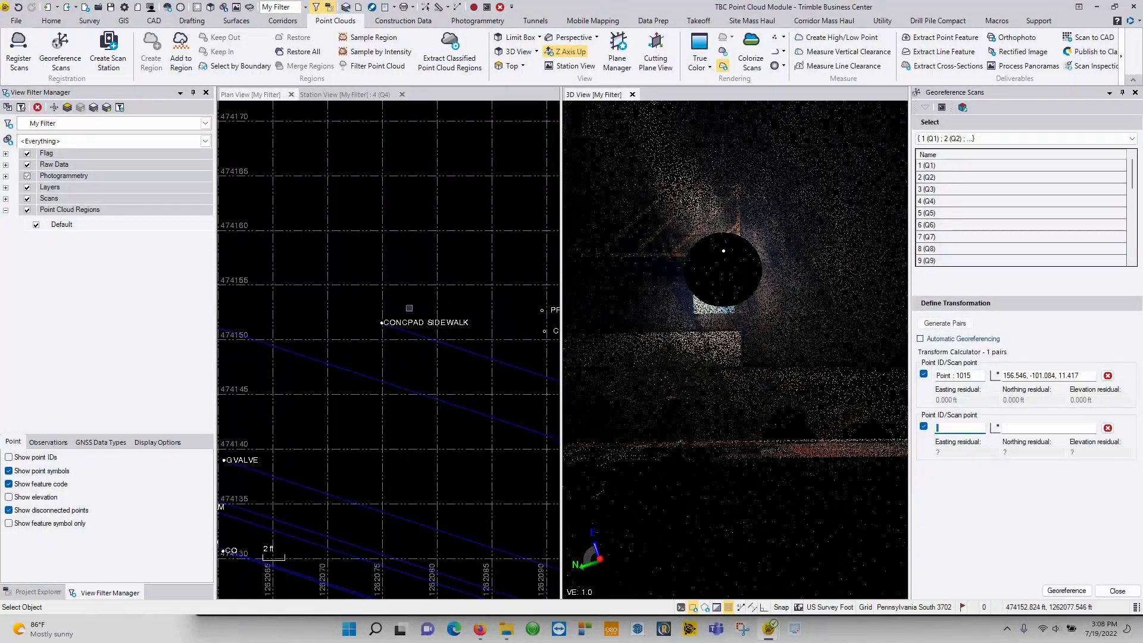
pyautogui.scroll(-3, 385, 304)
pyautogui.scroll(-4, 385, 304)
pyautogui.moveTo(327, 303); pyautogui.dragTo(587, 250, button='middle')
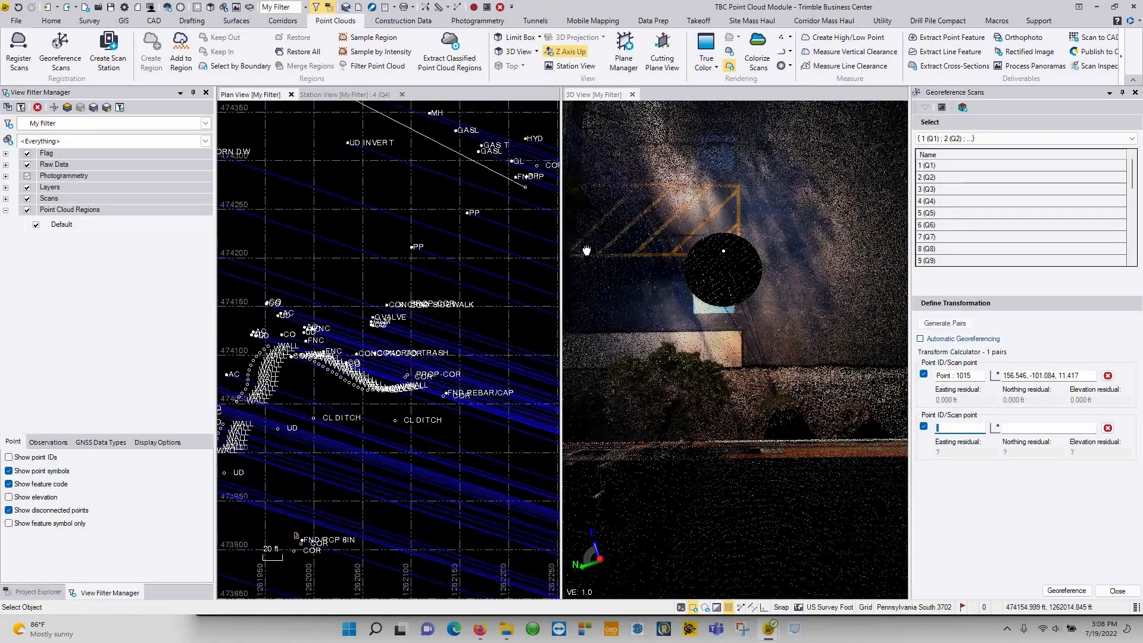
pyautogui.scroll(5, 406, 349)
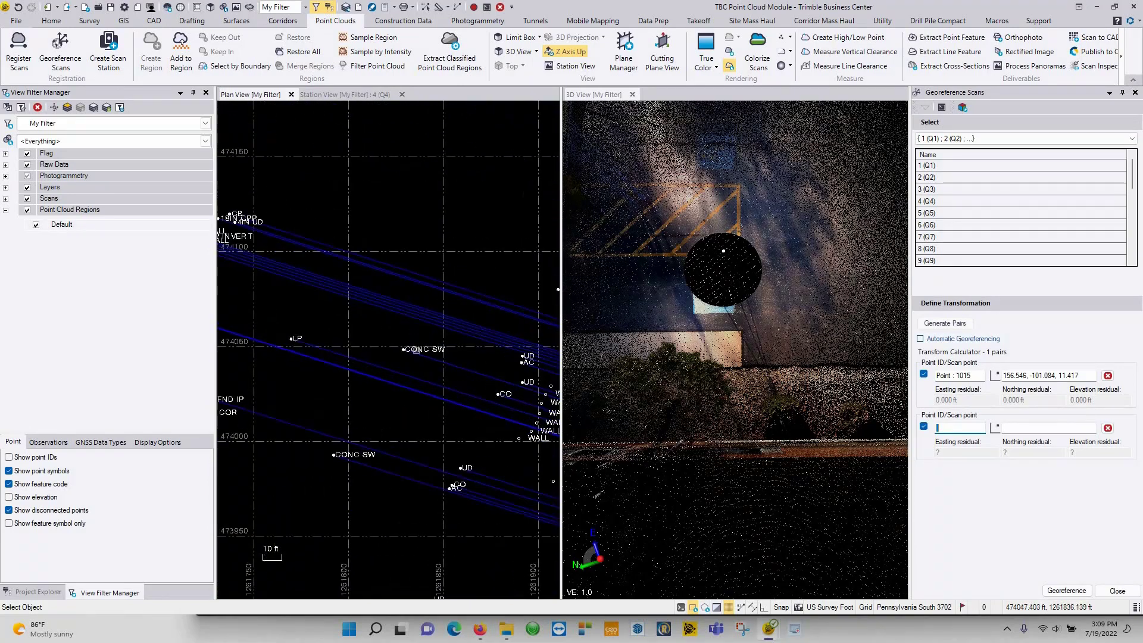
pyautogui.scroll(2, 403, 348)
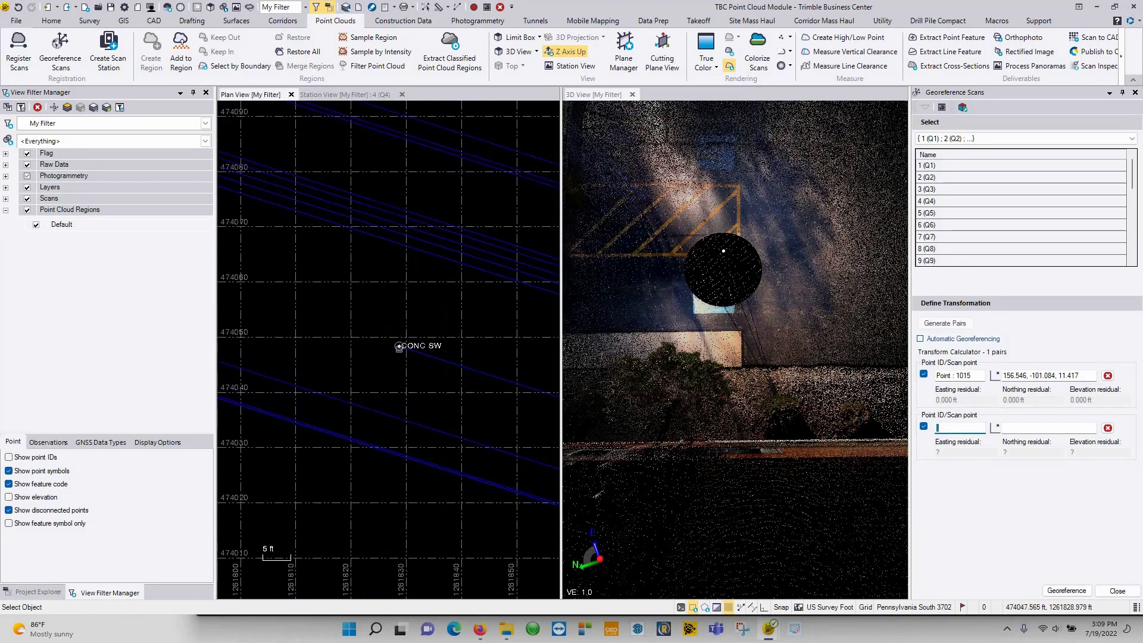
pyautogui.click(399, 345)
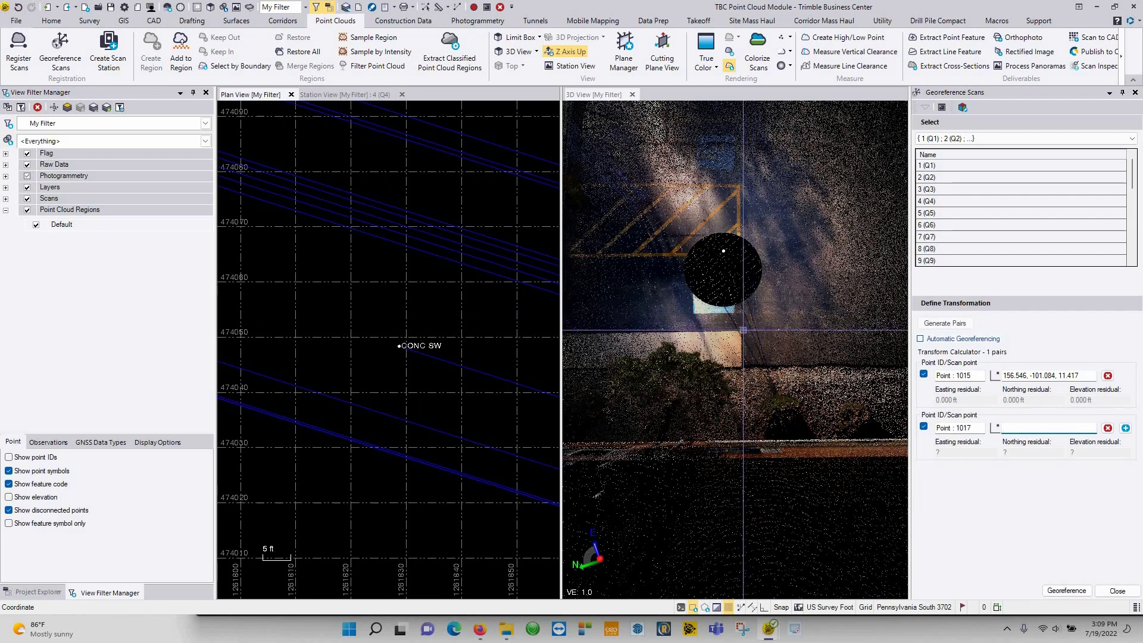
pyautogui.scroll(5, 742, 332)
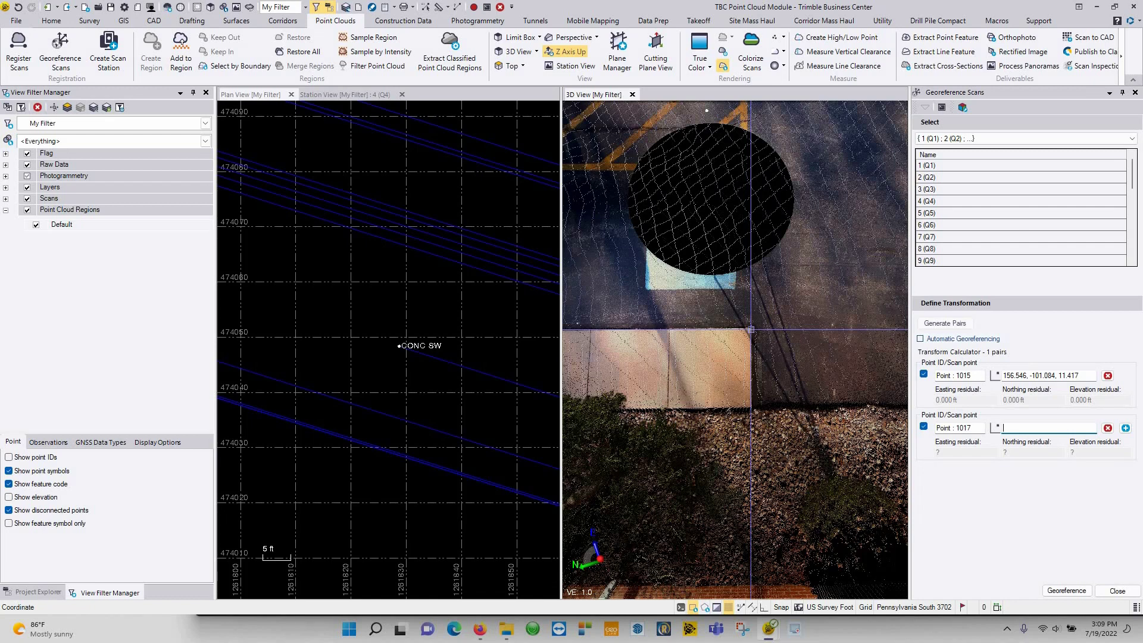
pyautogui.click(751, 329)
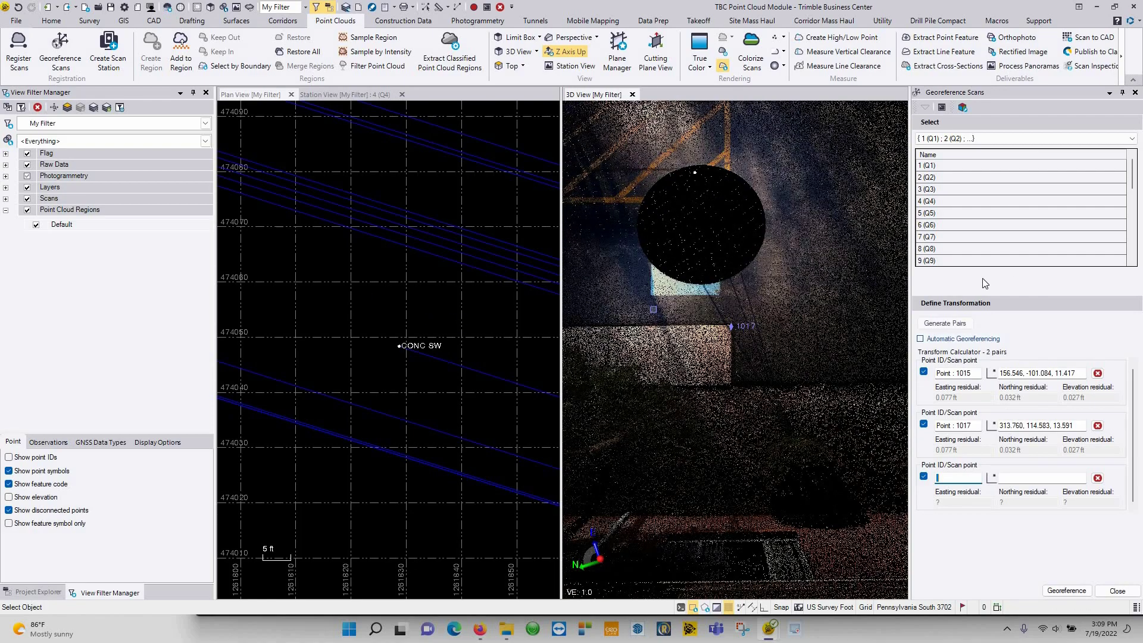
# Pair survey point 1018 (CONC SW) with the outer corner of the sidewalk bend beside the lawn in the 3D scan.
pyautogui.moveTo(655, 310); pyautogui.dragTo(1046, 340, button='middle')
pyautogui.moveTo(633, 288); pyautogui.dragTo(699, 323, button='middle')
pyautogui.moveTo(676, 281); pyautogui.dragTo(767, 321, button='middle')
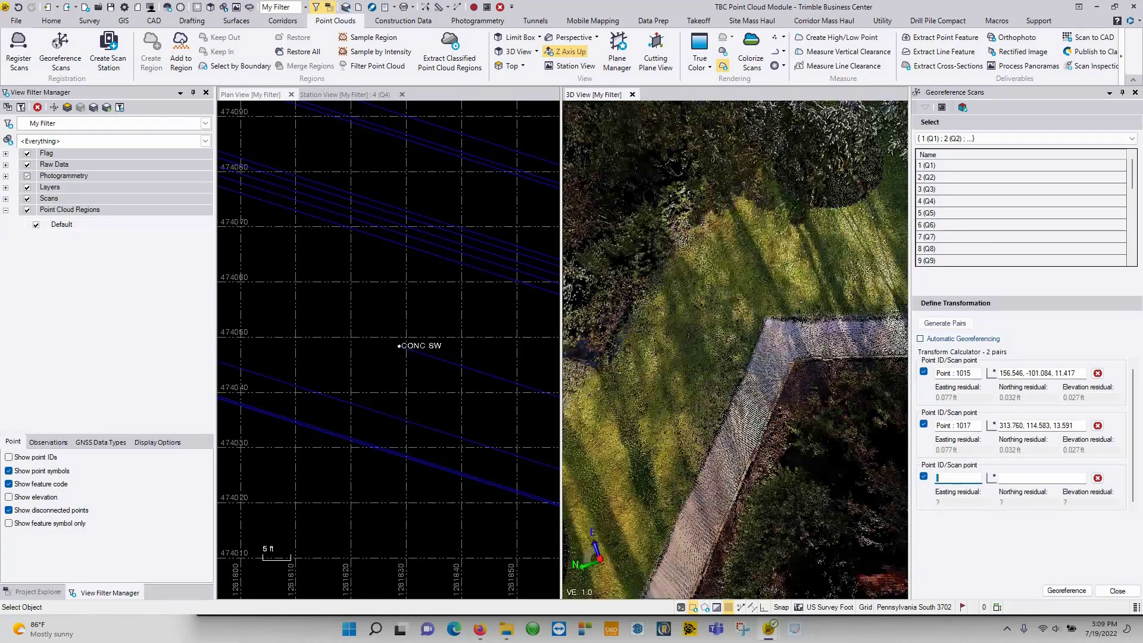
pyautogui.scroll(-4, 339, 338)
pyautogui.moveTo(309, 338); pyautogui.dragTo(551, 326, button='middle')
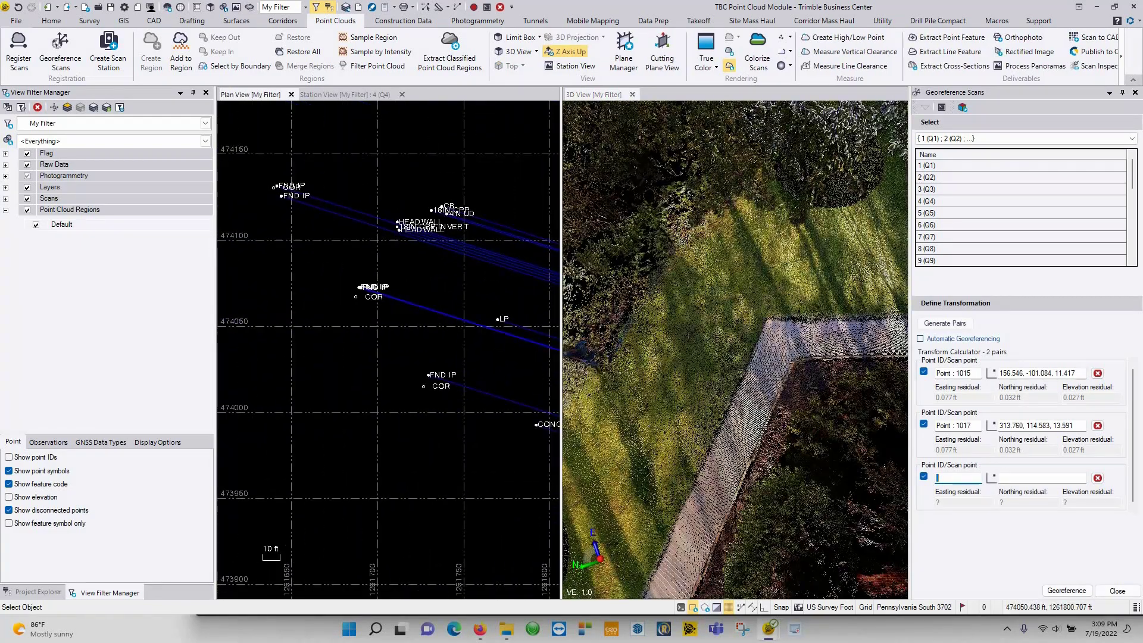
pyautogui.moveTo(459, 330); pyautogui.dragTo(358, 256, button='middle')
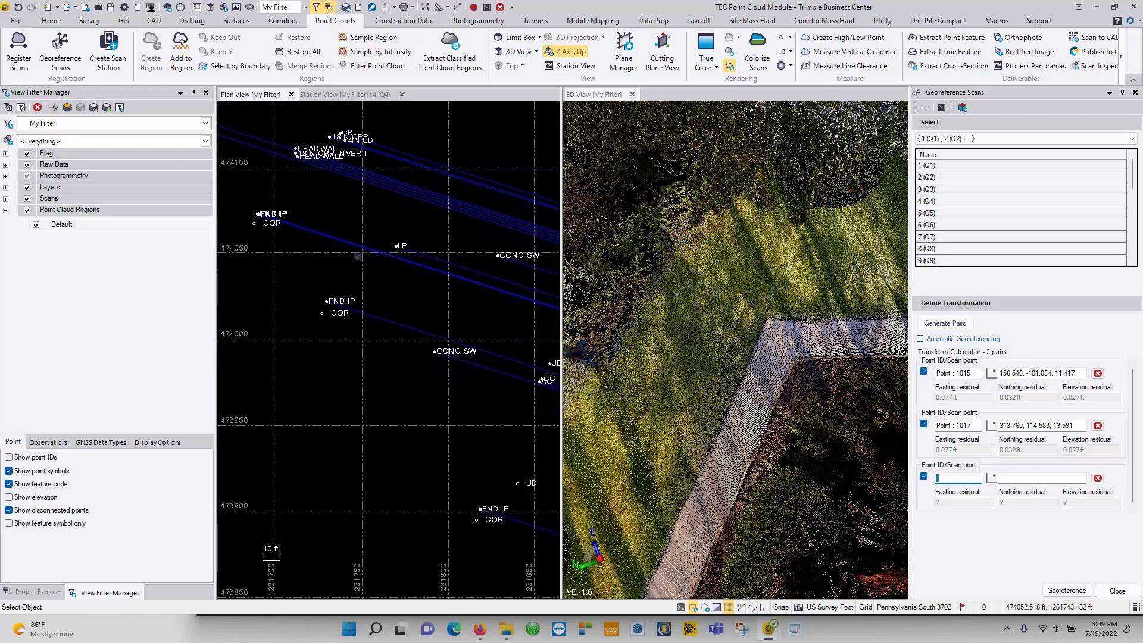
pyautogui.scroll(4, 440, 375)
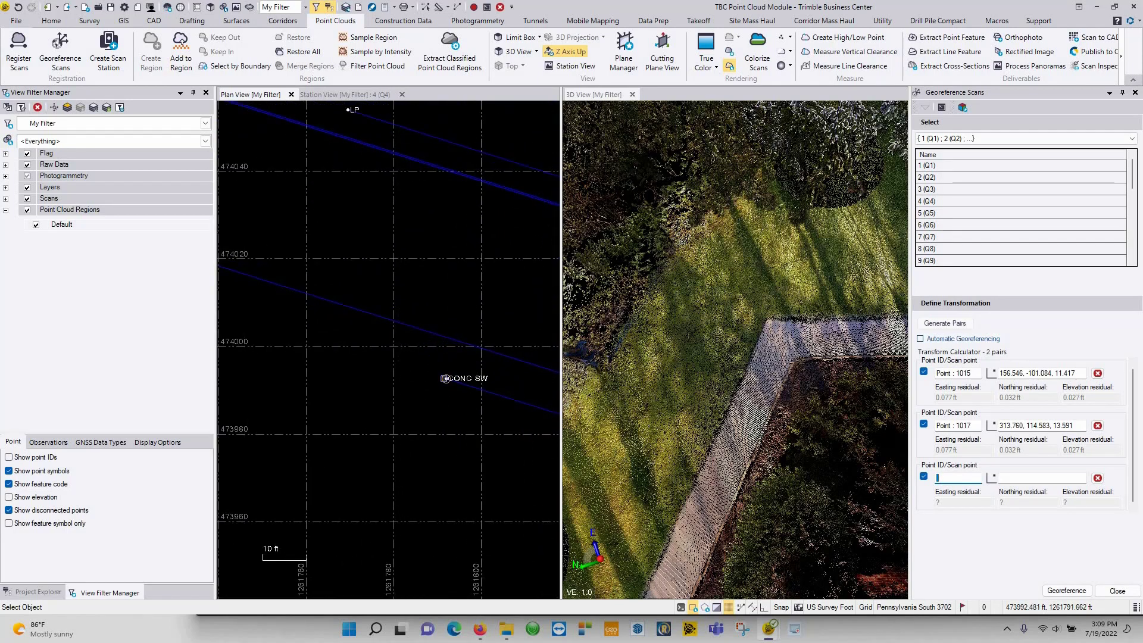
pyautogui.click(446, 379)
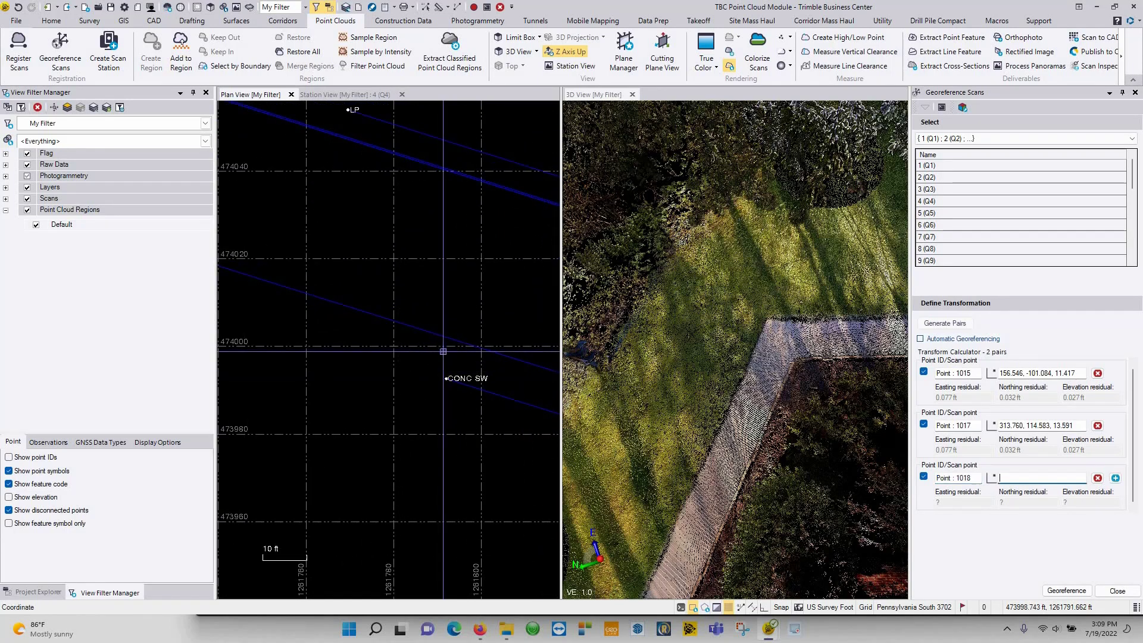
pyautogui.click(768, 319)
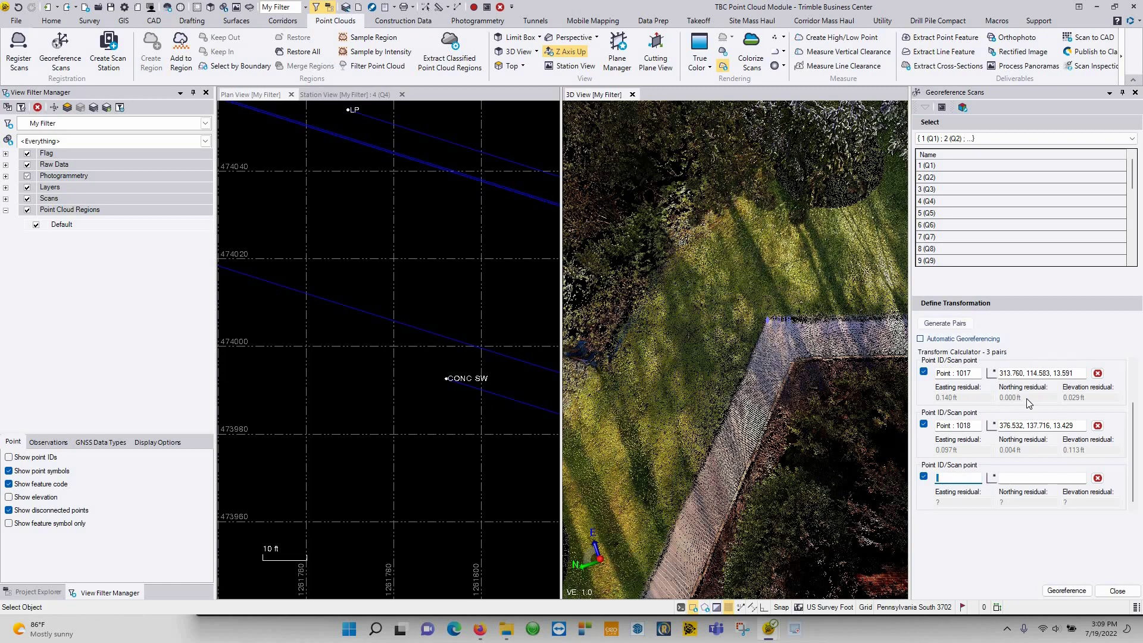
# Compare the residuals of the pairs with the point 1018 pair included and excluded.
pyautogui.scroll(1, 1028, 403)
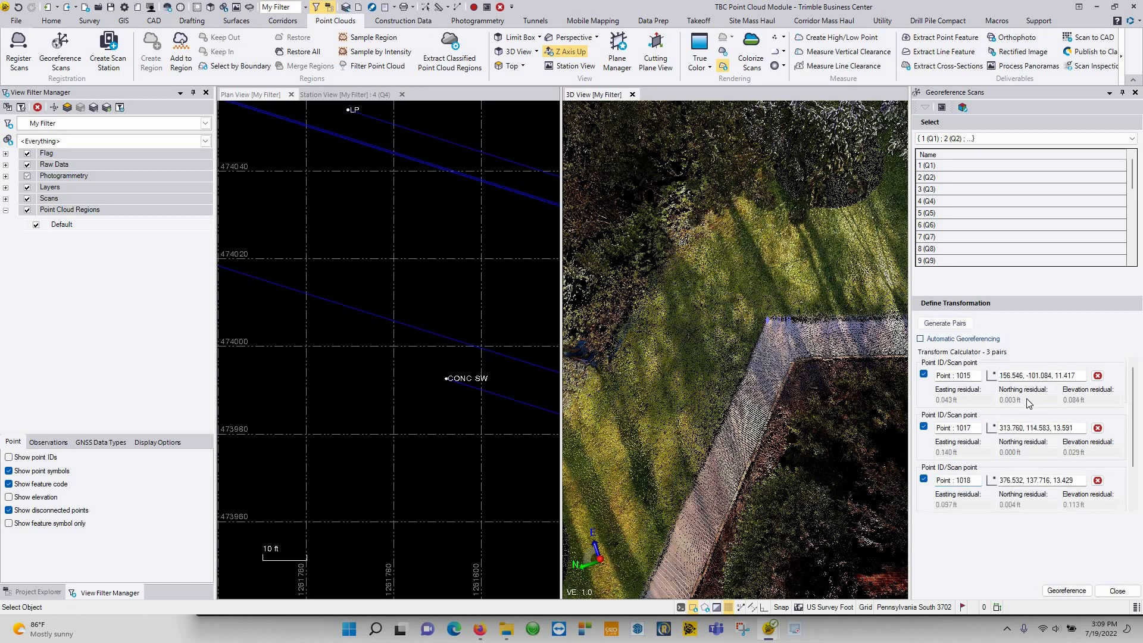
pyautogui.scroll(-1, 927, 428)
pyautogui.click(924, 426)
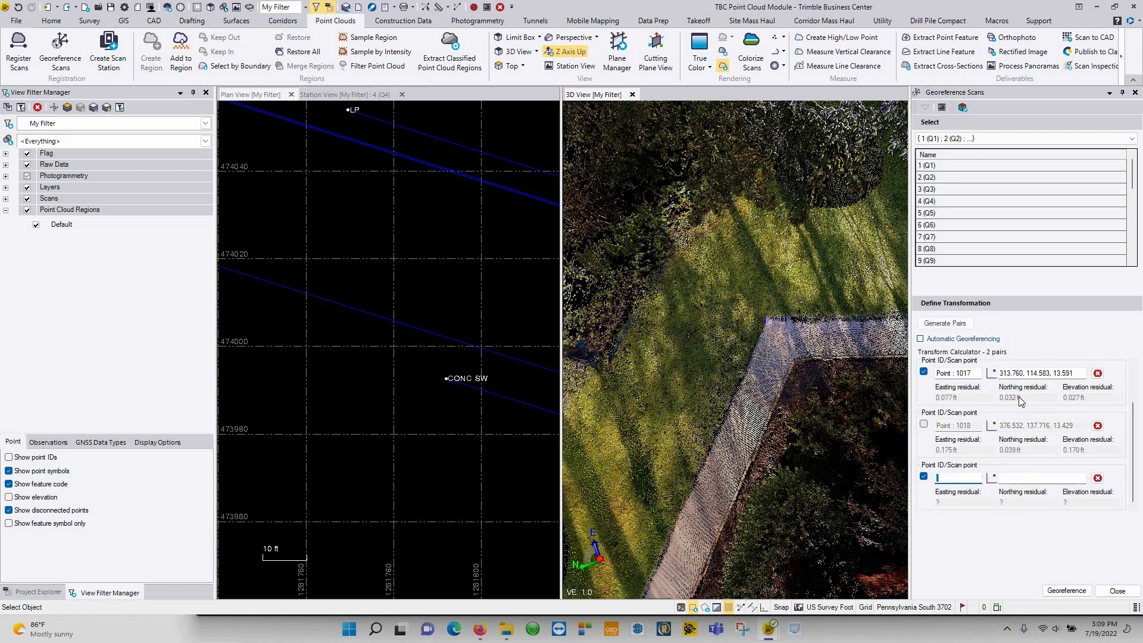
pyautogui.scroll(1, 1019, 397)
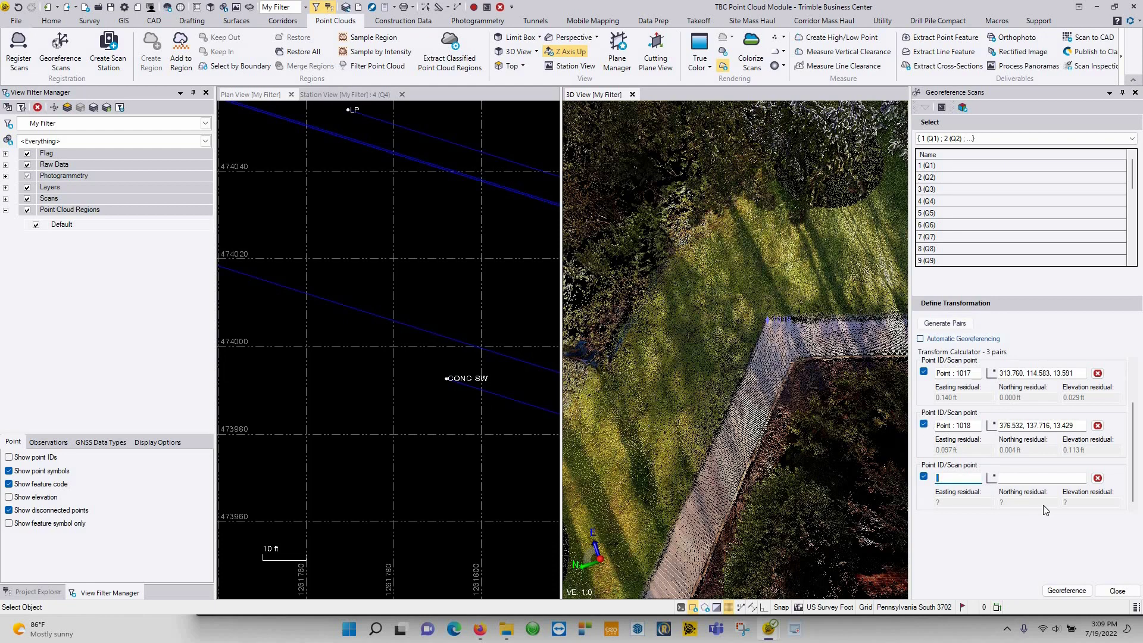
# Georeference the scans with the three point pairs and close Georeference Scans.
pyautogui.click(1062, 591)
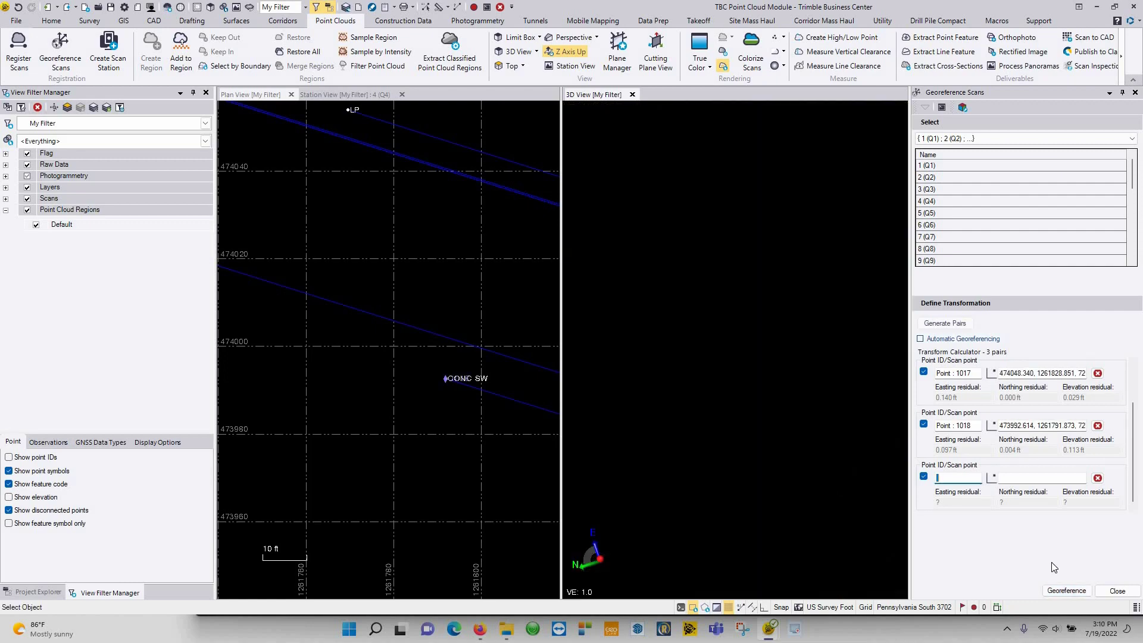
pyautogui.click(1118, 591)
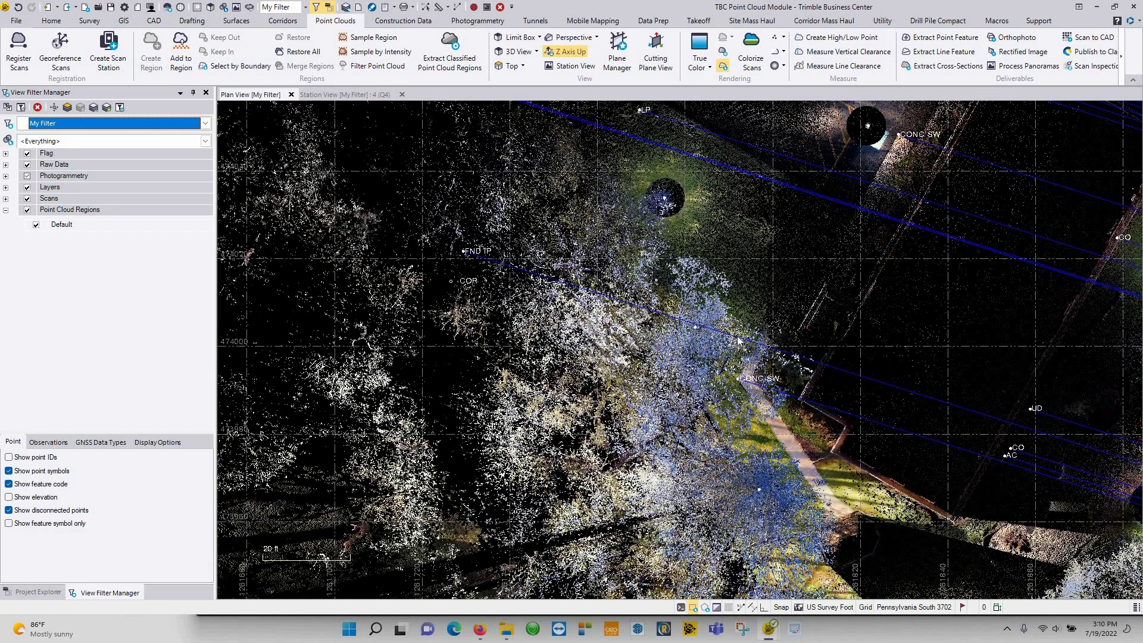
# Examine in the plan view how the georeferenced point cloud lines up with the wall, fence, GVALVE and CONCPAD SIDEWALK survey points.
pyautogui.moveTo(618, 423); pyautogui.dragTo(457, 545, button='middle')
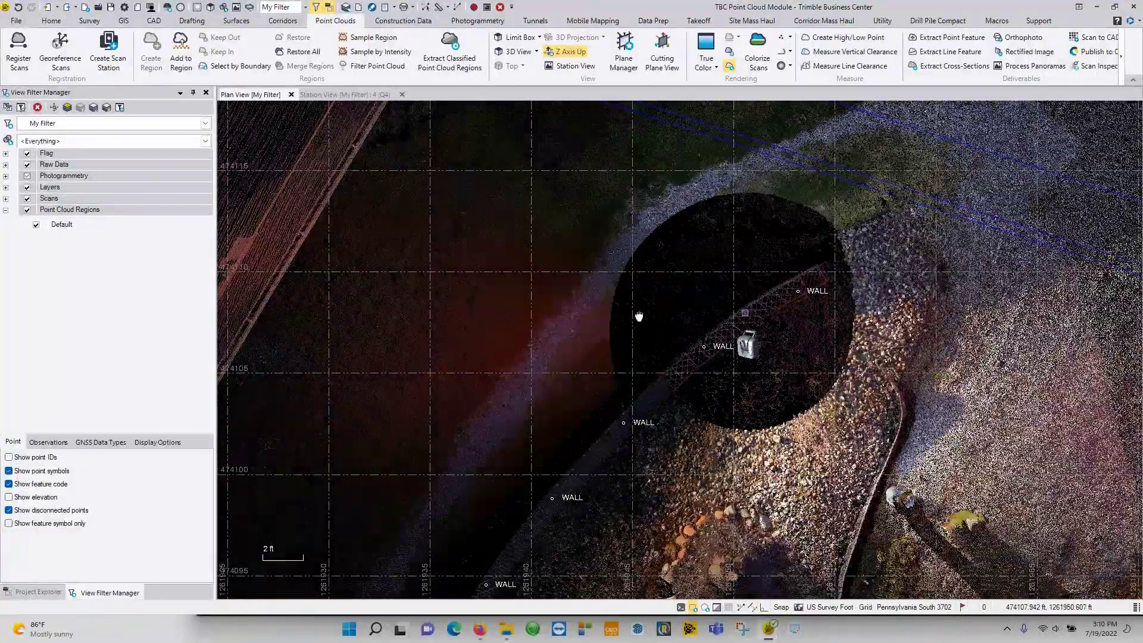
pyautogui.moveTo(917, 306); pyautogui.dragTo(663, 324, button='middle')
pyautogui.moveTo(934, 194); pyautogui.dragTo(513, 242, button='middle')
pyautogui.scroll(-3, 609, 364)
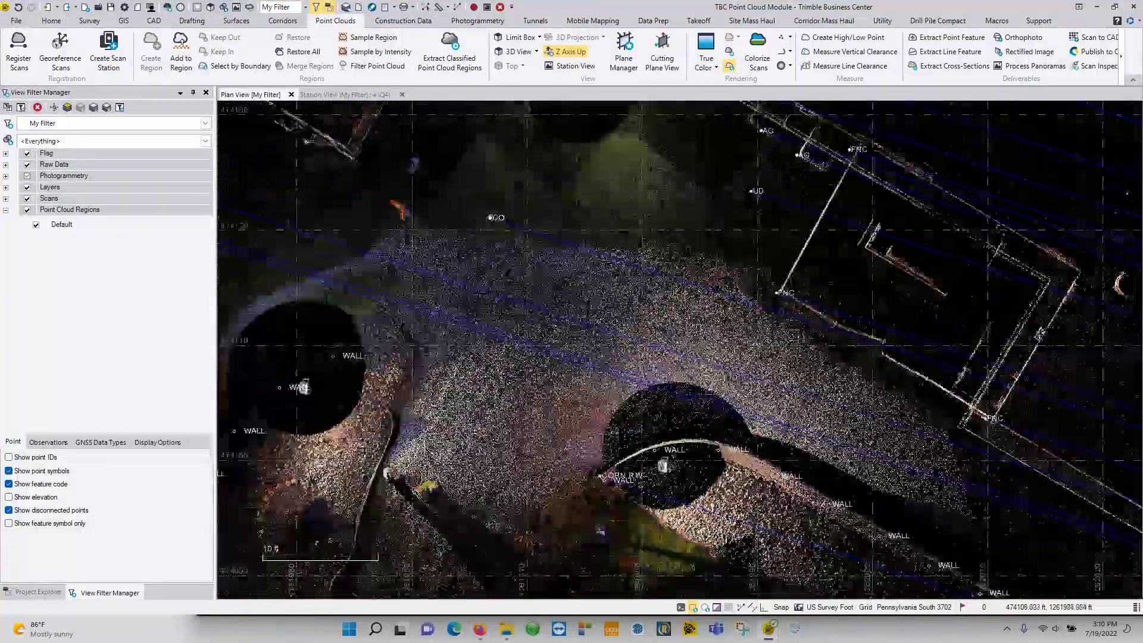
pyautogui.moveTo(690, 418); pyautogui.dragTo(456, 272, button='middle')
pyautogui.moveTo(705, 394); pyautogui.dragTo(434, 250, button='middle')
pyautogui.moveTo(849, 348); pyautogui.dragTo(299, 251, button='middle')
pyautogui.scroll(-5, 570, 198)
pyautogui.moveTo(563, 138); pyautogui.dragTo(597, 375, button='middle')
pyautogui.scroll(5, 598, 375)
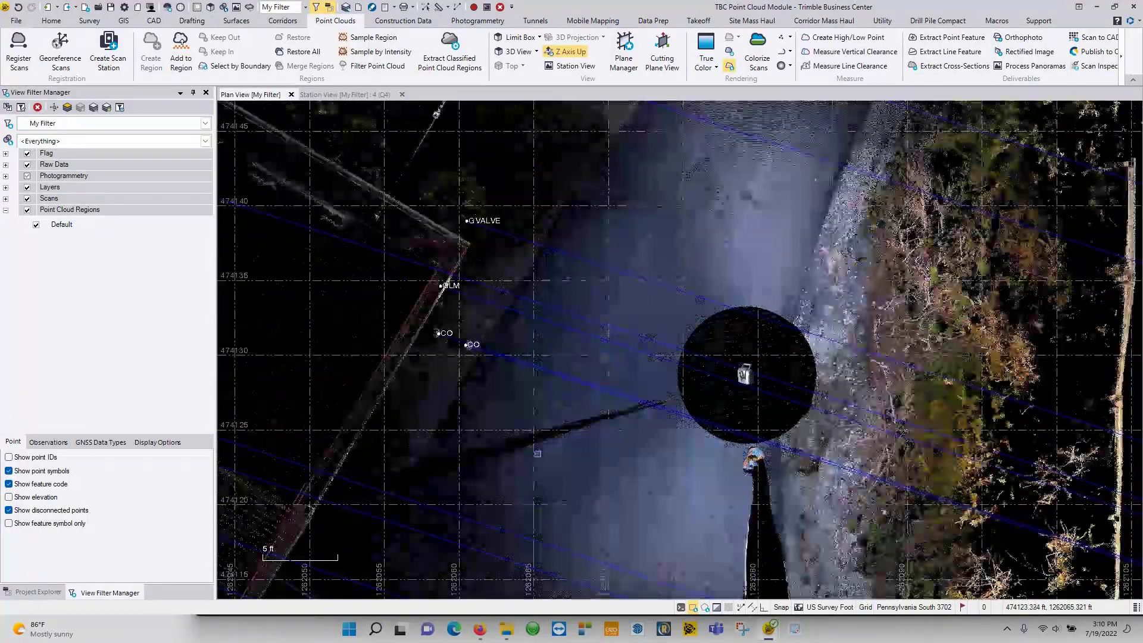
pyautogui.moveTo(423, 106); pyautogui.dragTo(579, 441, button='middle')
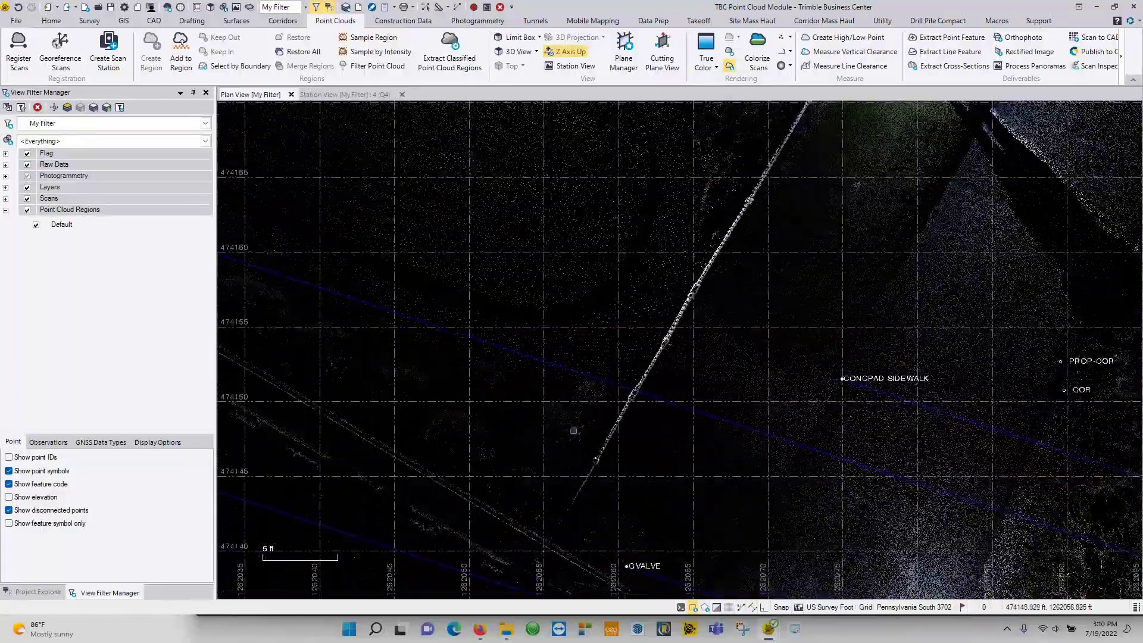
# Examine in the plan view how the georeferenced cloud and survey points line up around the garden, building and parking lot.
pyautogui.scroll(-4, 577, 423)
pyautogui.moveTo(559, 188); pyautogui.dragTo(860, 401, button='middle')
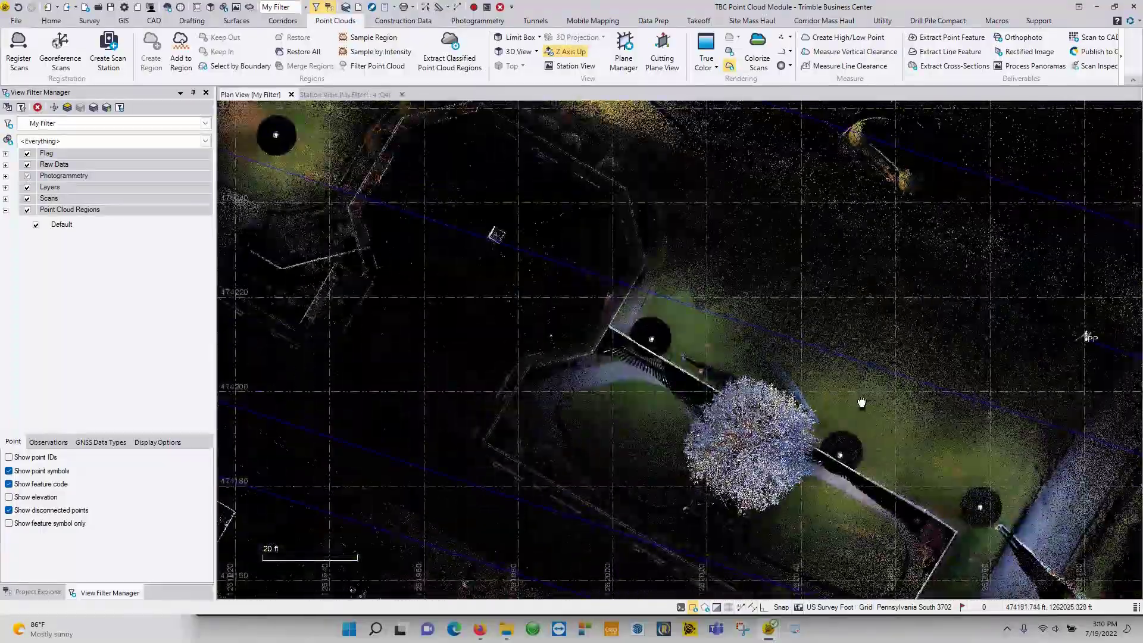
pyautogui.moveTo(358, 201); pyautogui.dragTo(875, 416, button='middle')
pyautogui.scroll(-4, 755, 117)
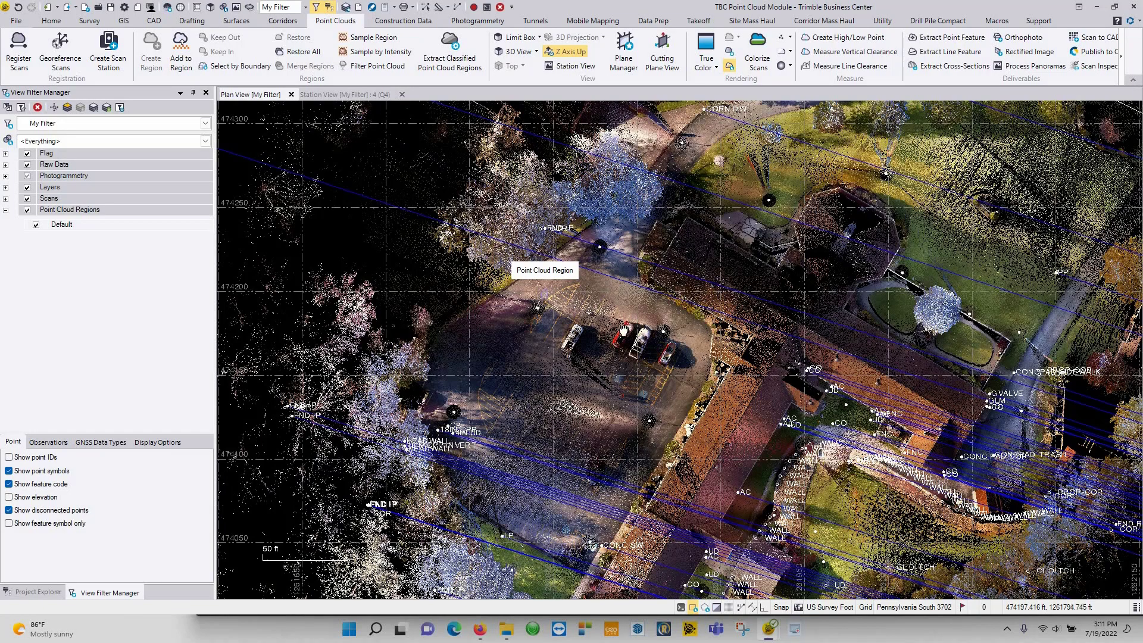
pyautogui.moveTo(633, 305); pyautogui.dragTo(606, 356, button='middle')
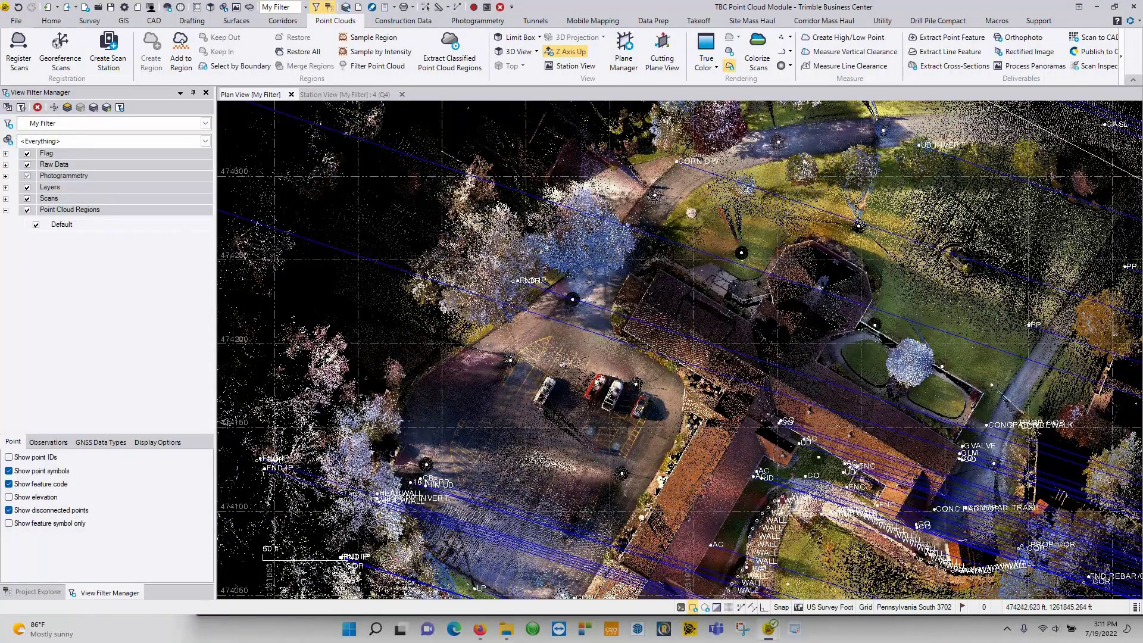
pyautogui.scroll(3, 595, 328)
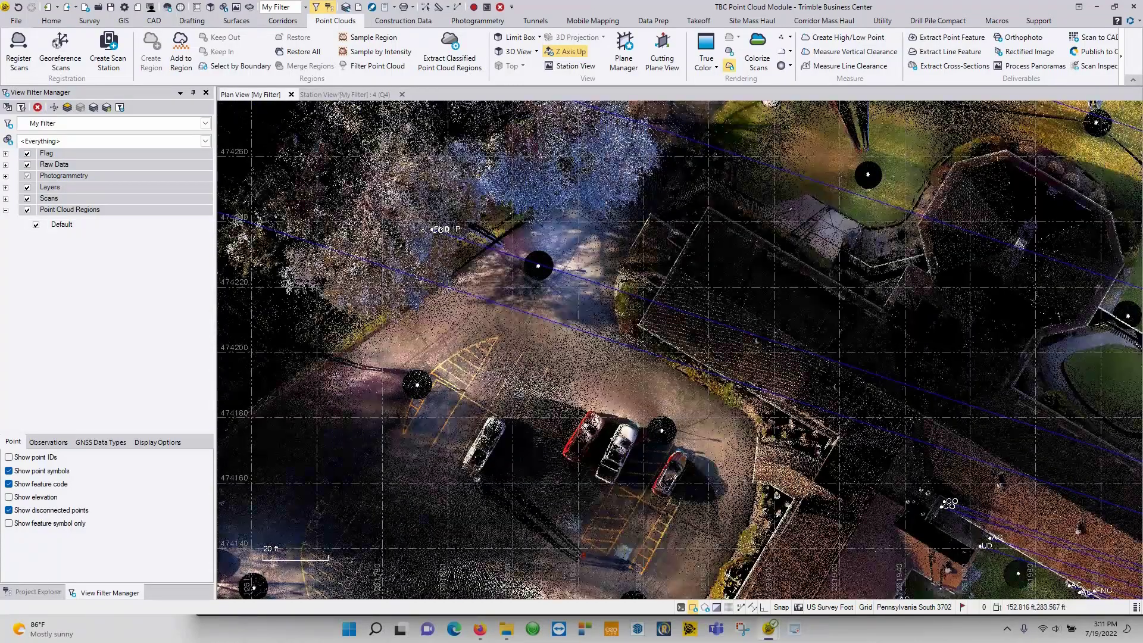
# Replace the station 4 (Q4) view with station 7 (Q7) and look across the parking lot to the sign post.
pyautogui.click(402, 94)
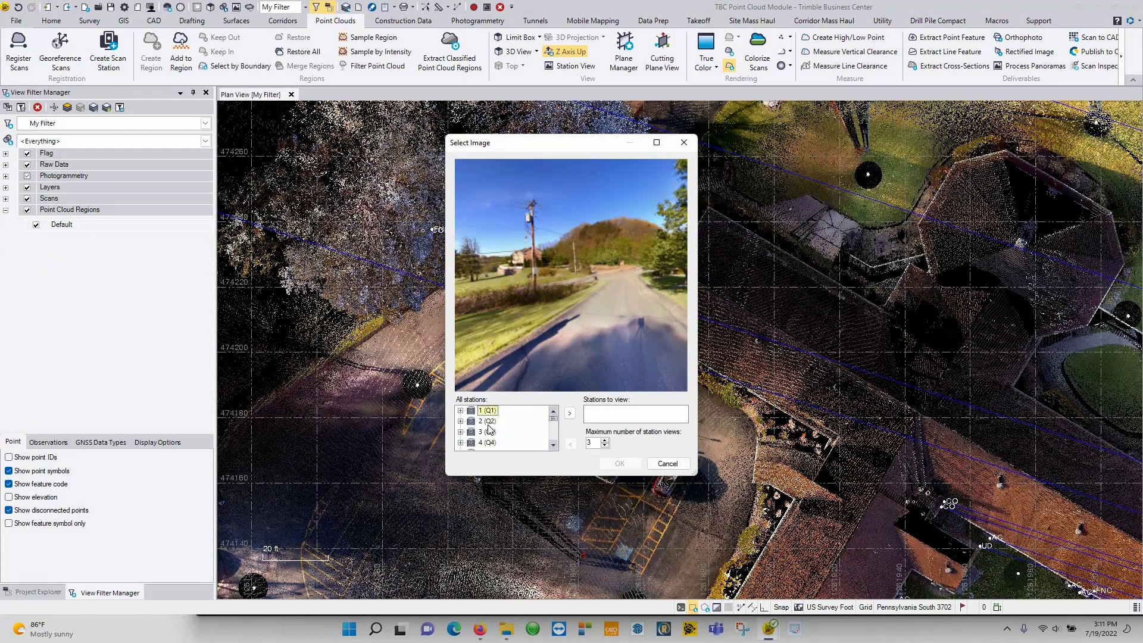
pyautogui.scroll(-2, 488, 428)
pyautogui.click(488, 424)
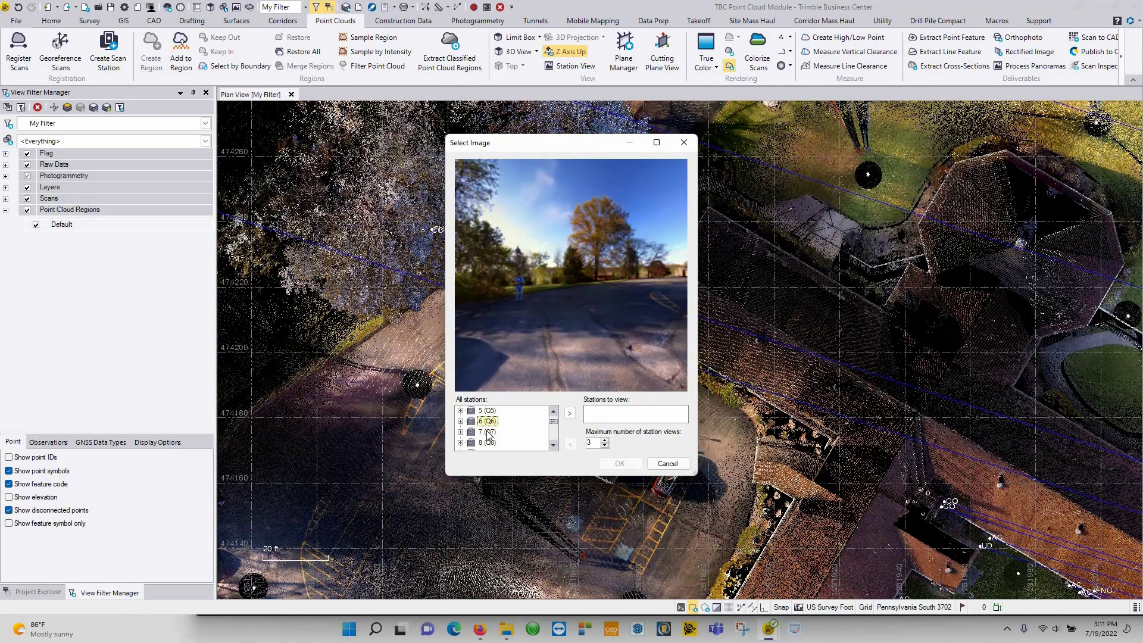
pyautogui.click(489, 432)
pyautogui.click(622, 467)
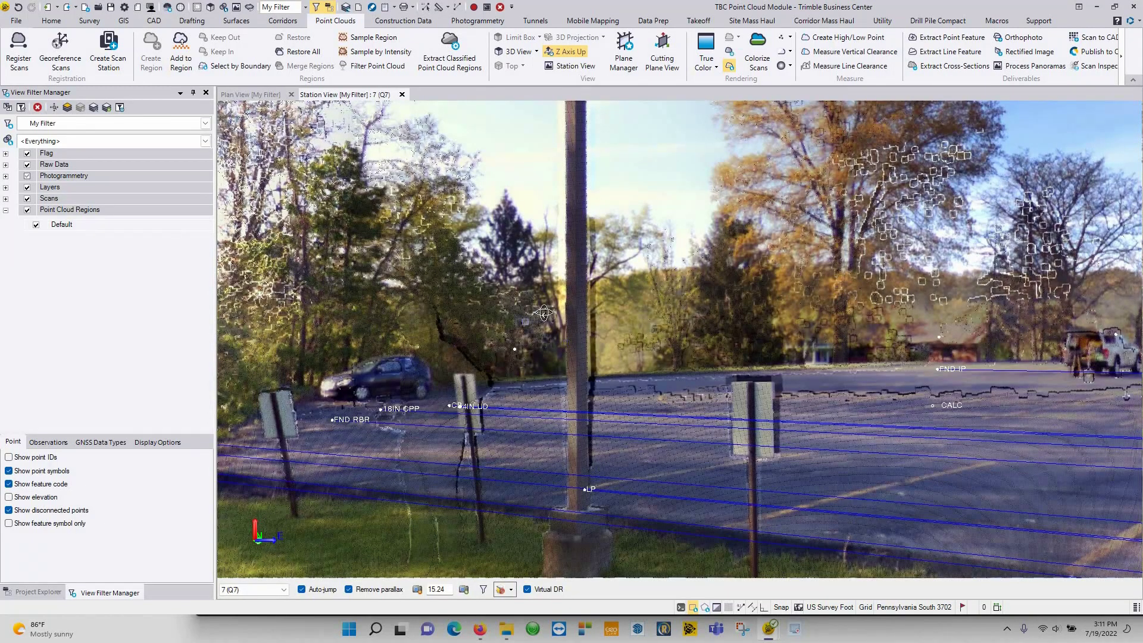
pyautogui.moveTo(447, 318); pyautogui.dragTo(1057, 466, button='middle')
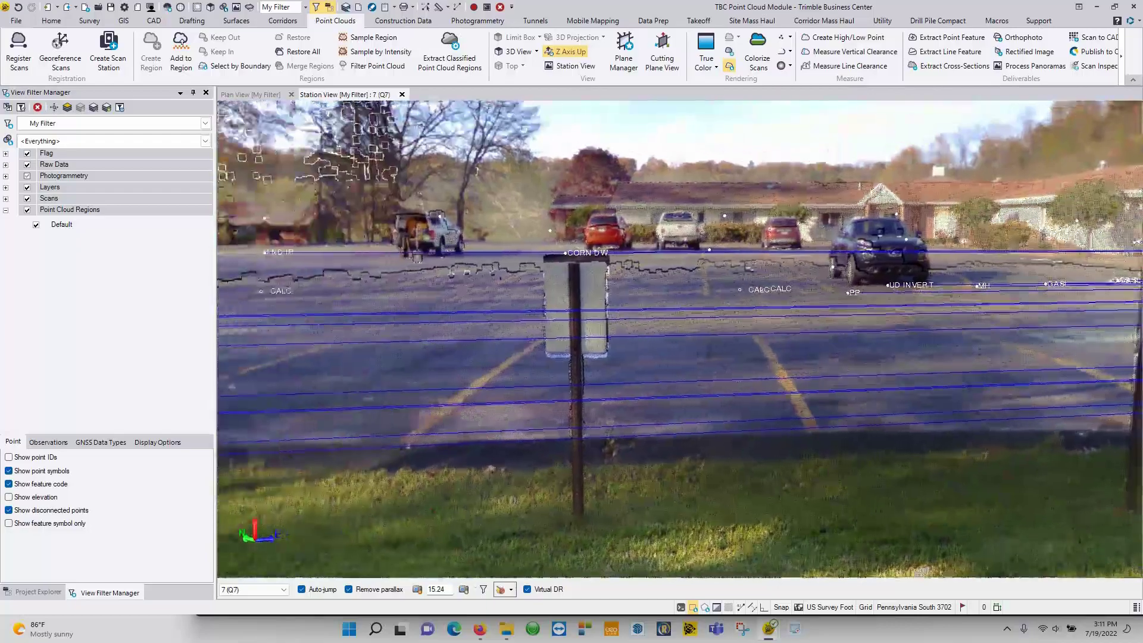
pyautogui.moveTo(592, 388)
pyautogui.mouseDown(button='middle')
pyautogui.moveTo(592, 401)
pyautogui.moveTo(589, 377)
pyautogui.moveTo(590, 393)
pyautogui.mouseUp(button='middle')
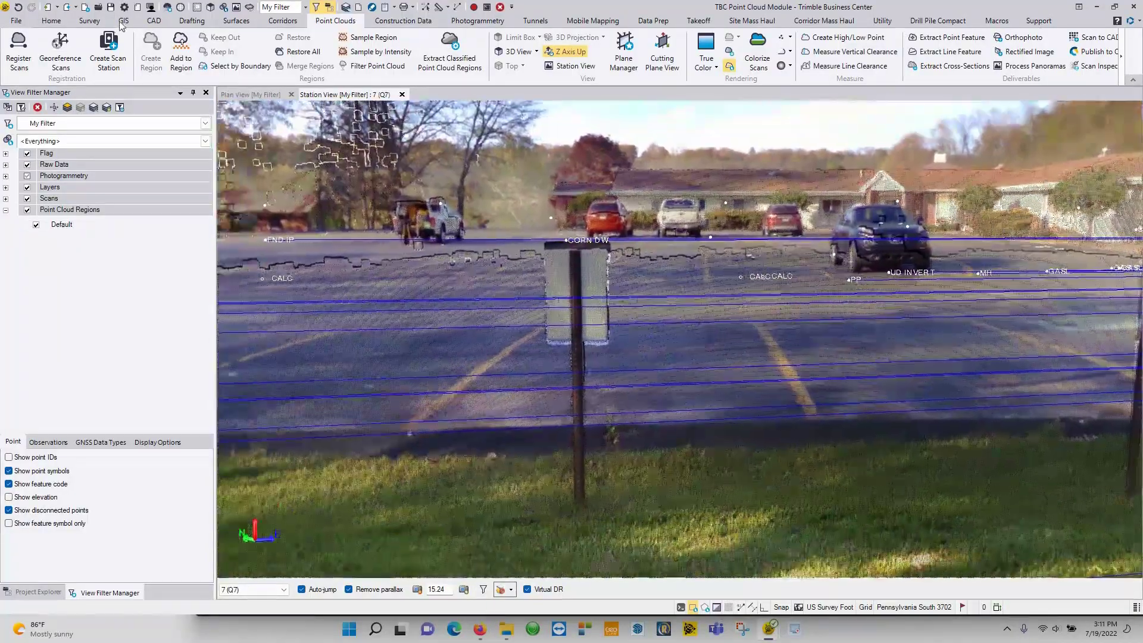
# Create a point on the Points layer at the top of the sign post, with the picked elevation lowered by 4 ft.
pyautogui.click(158, 23)
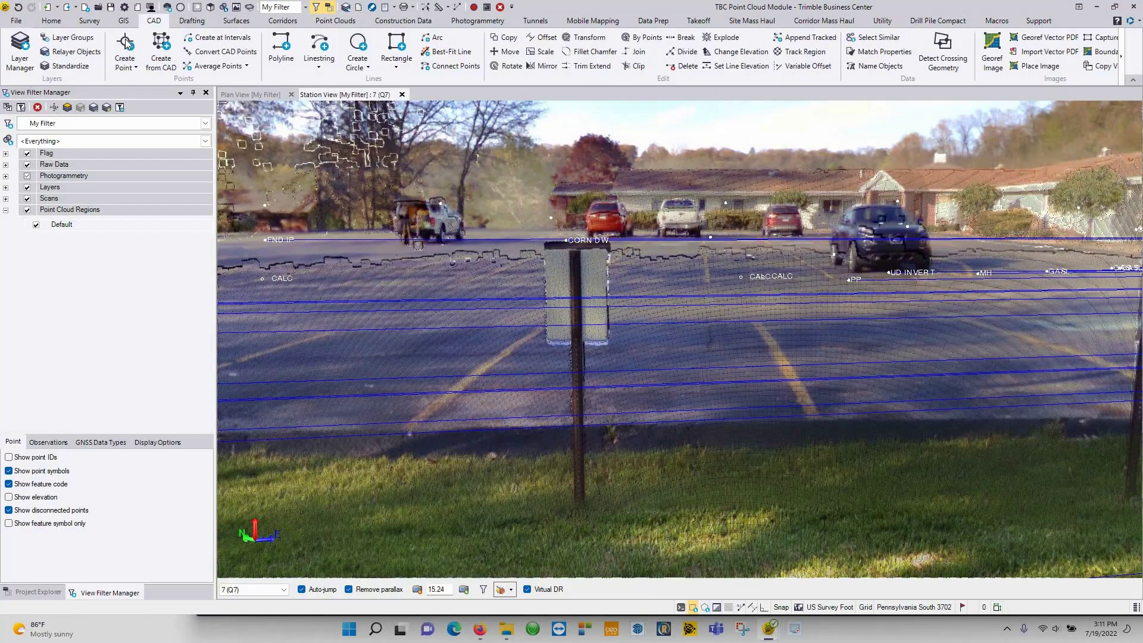
pyautogui.click(125, 45)
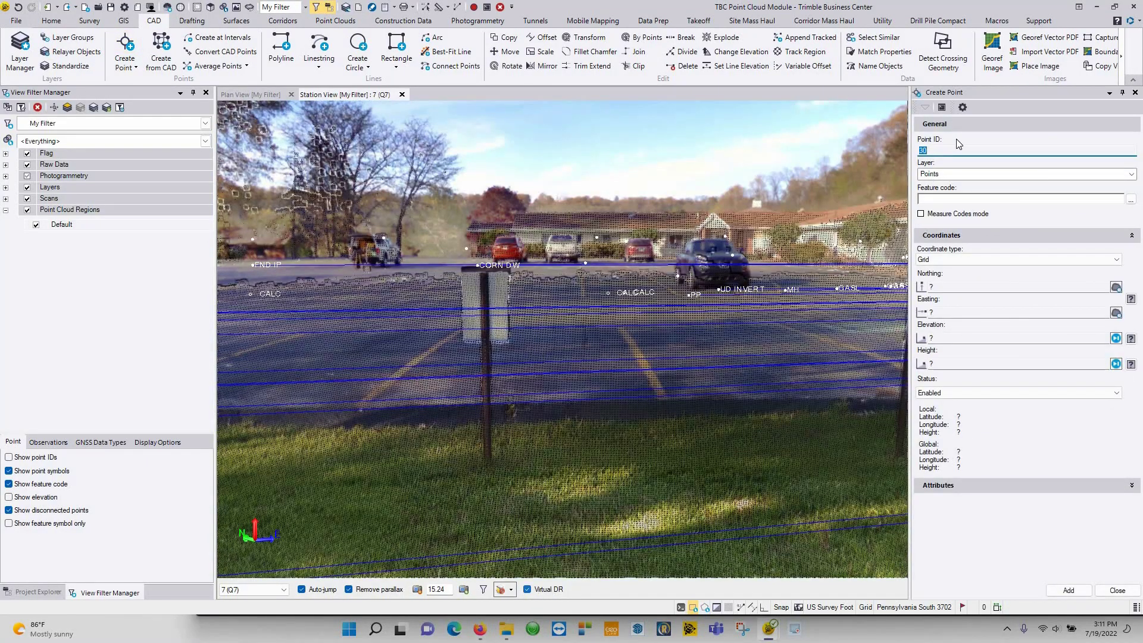
pyautogui.click(961, 289)
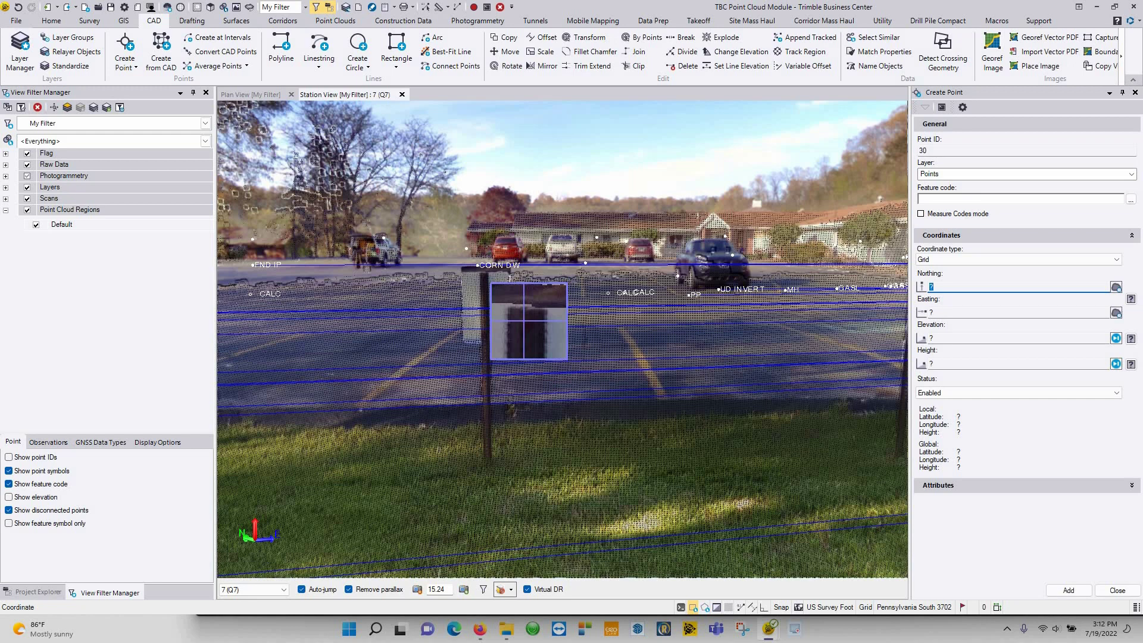
pyautogui.click(524, 322)
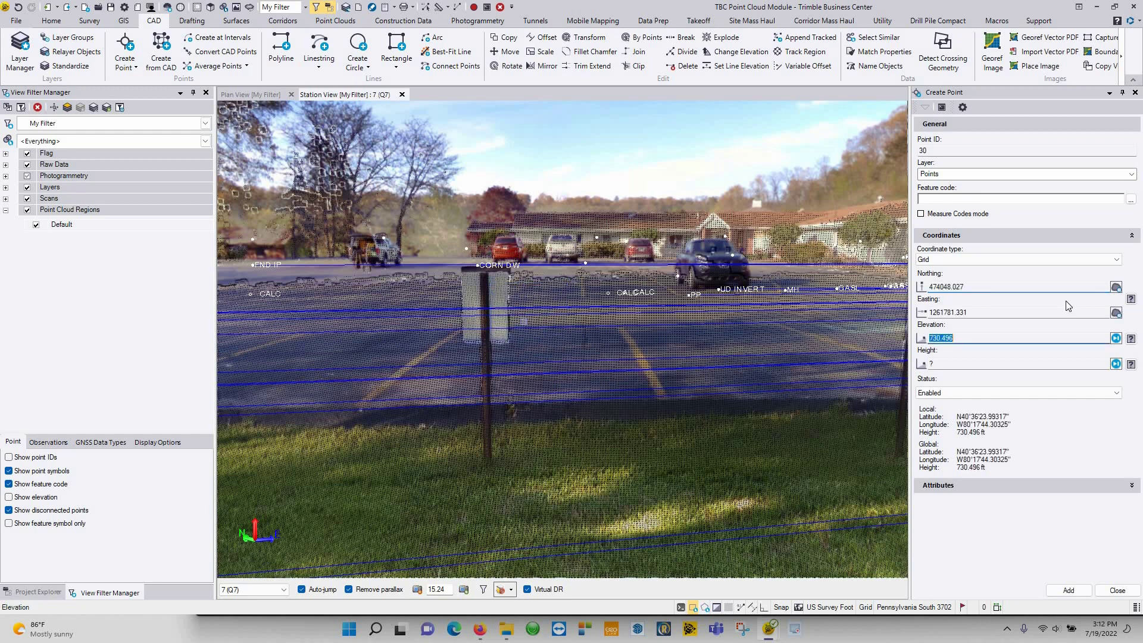
pyautogui.click(964, 337)
pyautogui.write('-4')
pyautogui.press('Return')
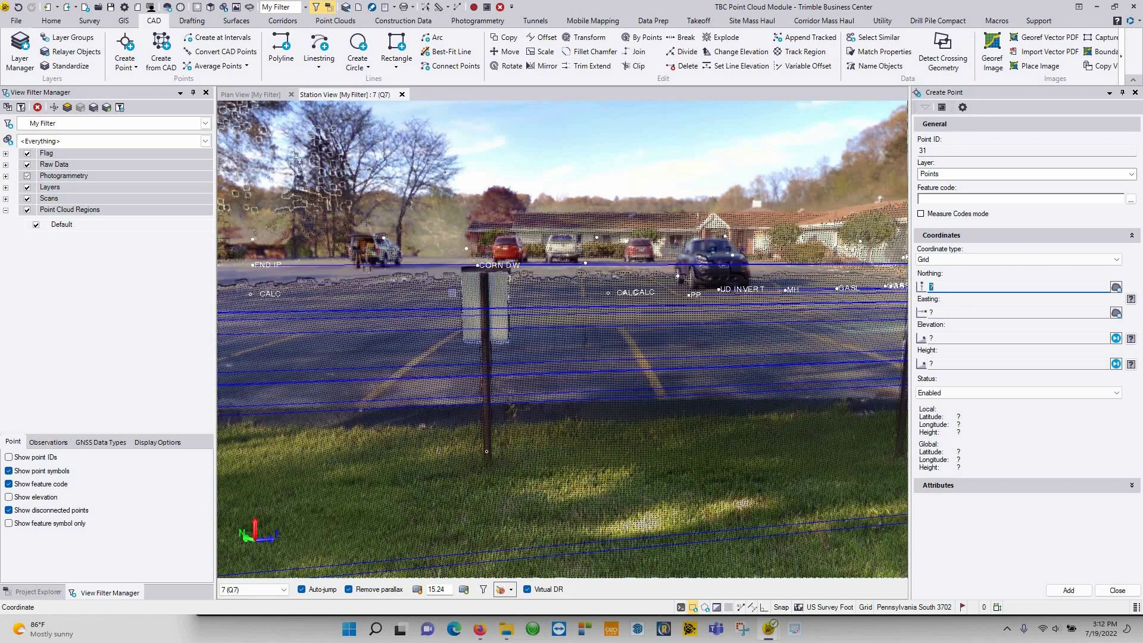
# Inspect in the plan view how the CONC SW survey point fits the scanned sidewalk corner beside the parking lot.
pyautogui.click(262, 95)
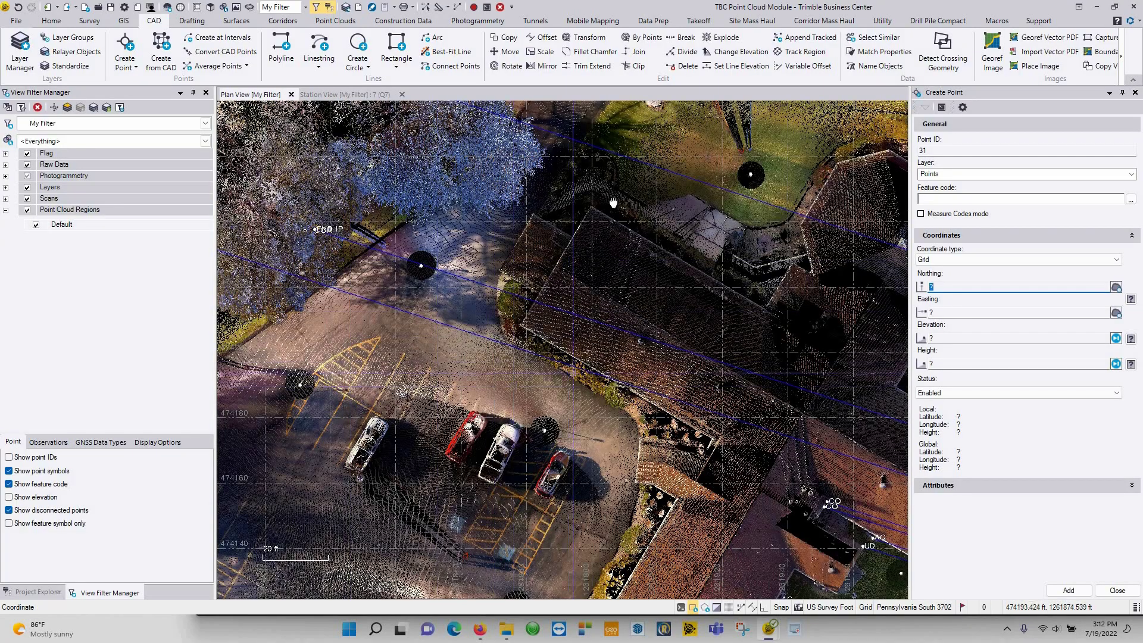
pyautogui.scroll(-4, 576, 374)
pyautogui.moveTo(583, 431); pyautogui.dragTo(608, 295, button='middle')
pyautogui.scroll(5, 544, 452)
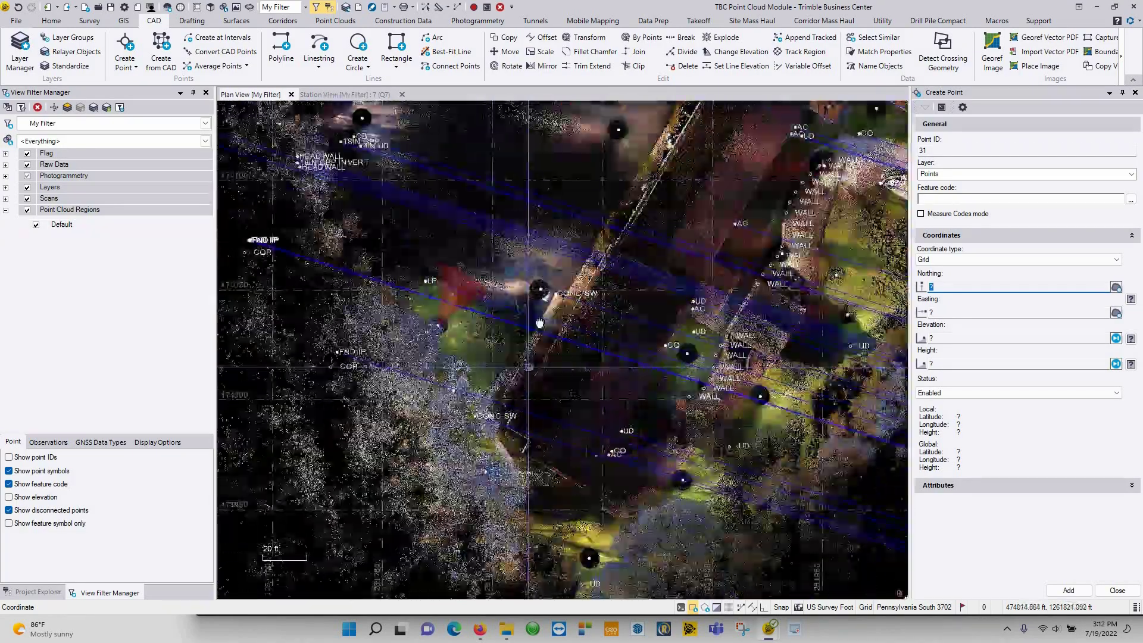
pyautogui.scroll(4, 548, 321)
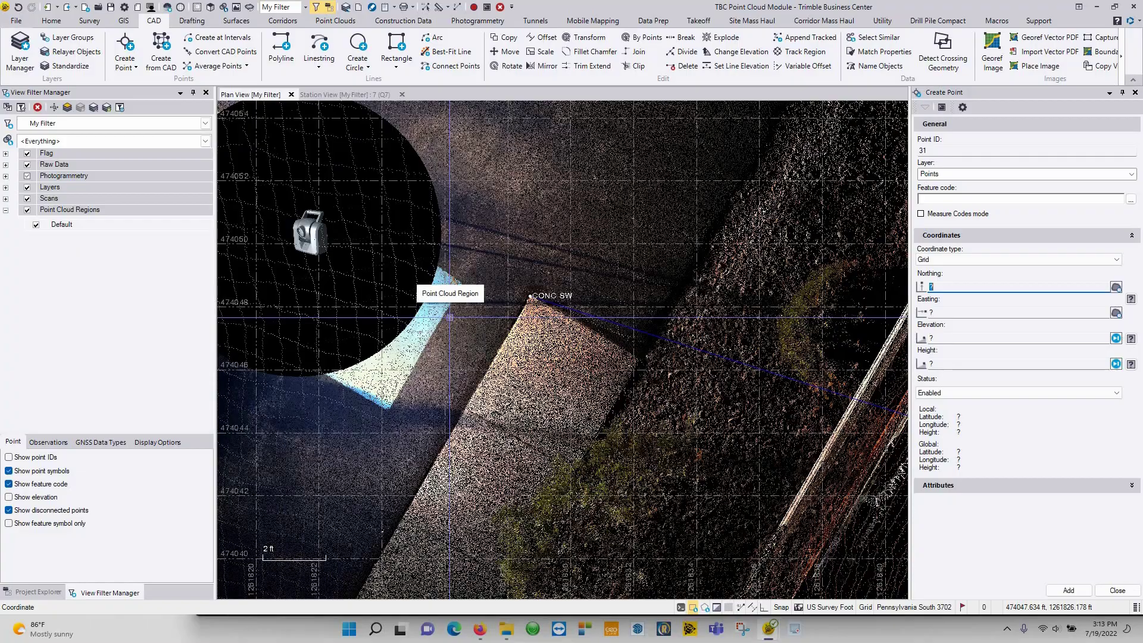
# Examine the plan-view alignment along the driveway at CONCPAD SIDEWALK and GVALVE, the garden, the parking lot and the whole building.
pyautogui.scroll(-5, 491, 368)
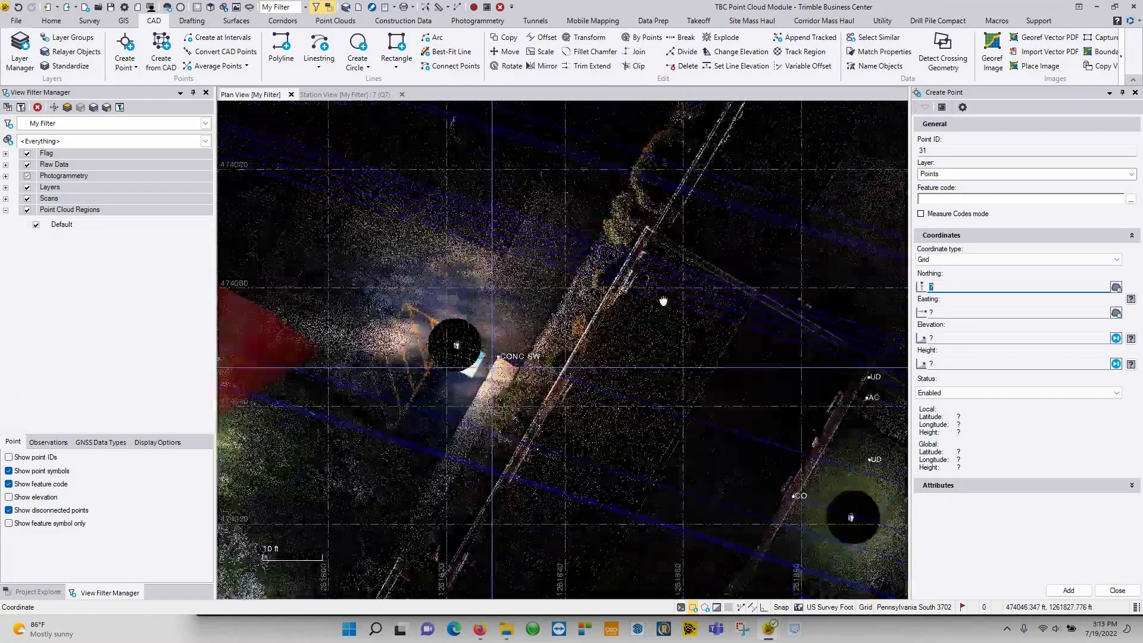
pyautogui.moveTo(664, 301); pyautogui.dragTo(244, 351, button='middle')
pyautogui.moveTo(585, 275); pyautogui.dragTo(542, 417, button='middle')
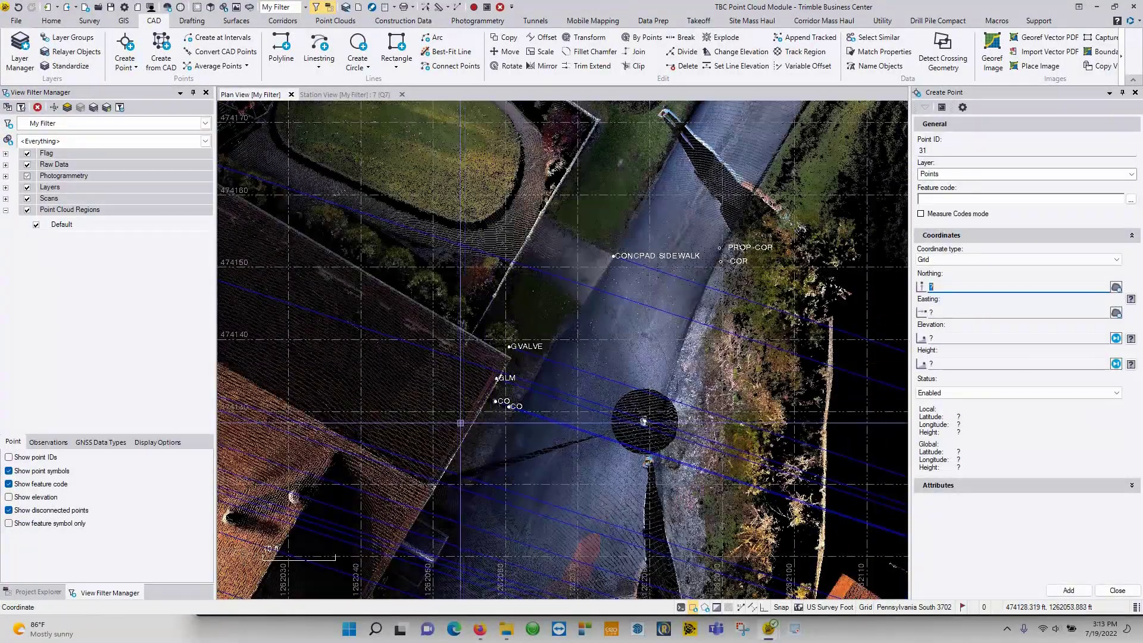
pyautogui.moveTo(383, 197); pyautogui.dragTo(464, 517, button='middle')
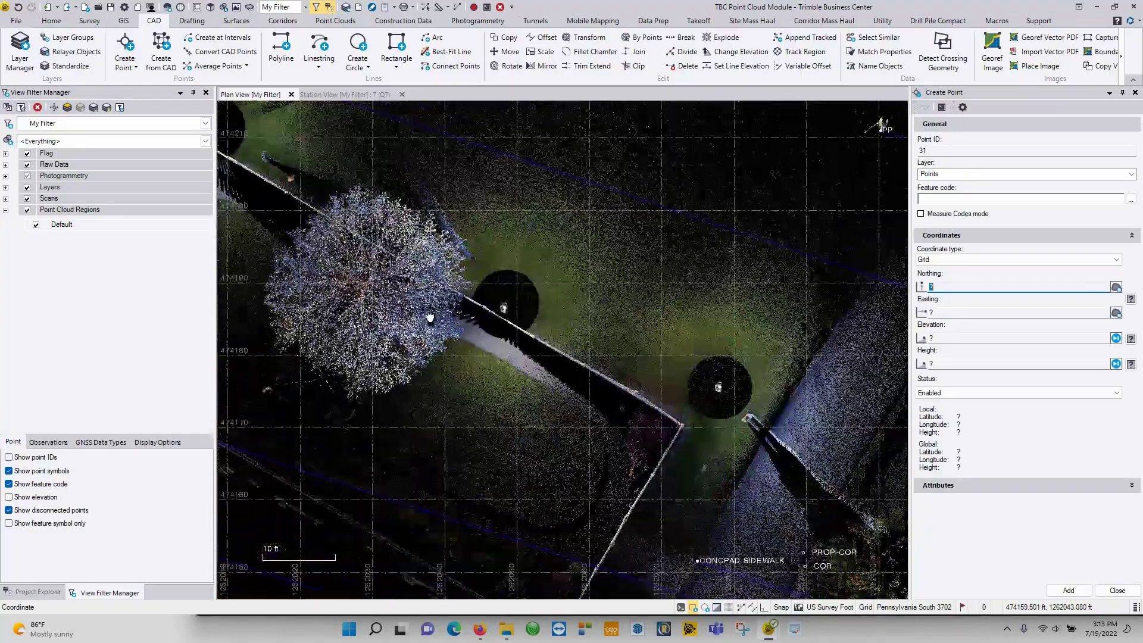
pyautogui.moveTo(313, 262); pyautogui.dragTo(728, 384, button='middle')
pyautogui.moveTo(676, 458); pyautogui.dragTo(663, 538, button='middle')
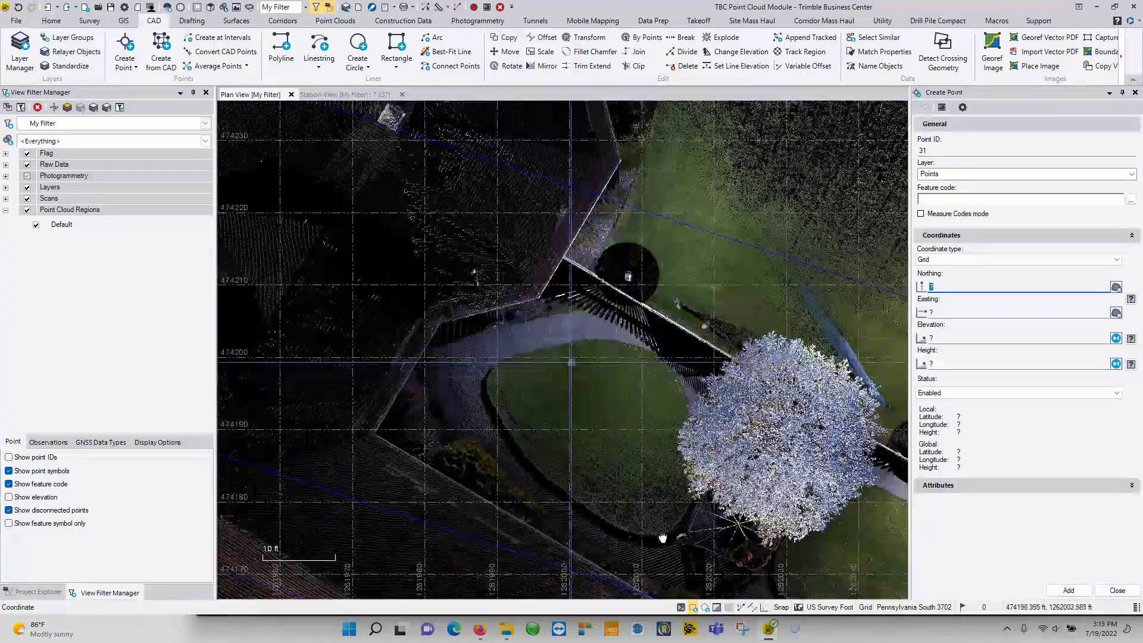
pyautogui.moveTo(513, 120); pyautogui.dragTo(653, 370, button='middle')
pyautogui.moveTo(453, 378); pyautogui.dragTo(719, 367, button='middle')
pyautogui.scroll(-8, 436, 367)
pyautogui.moveTo(380, 370); pyautogui.dragTo(649, 320, button='middle')
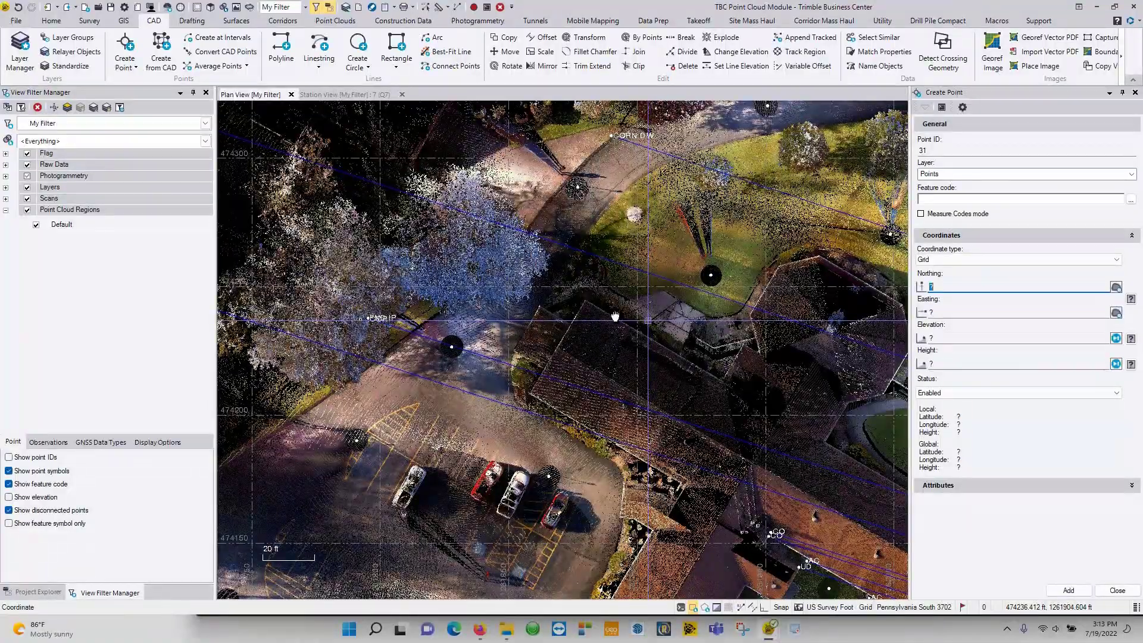
pyautogui.moveTo(613, 314); pyautogui.dragTo(635, 203, button='middle')
pyautogui.moveTo(572, 518); pyautogui.dragTo(636, 259, button='middle')
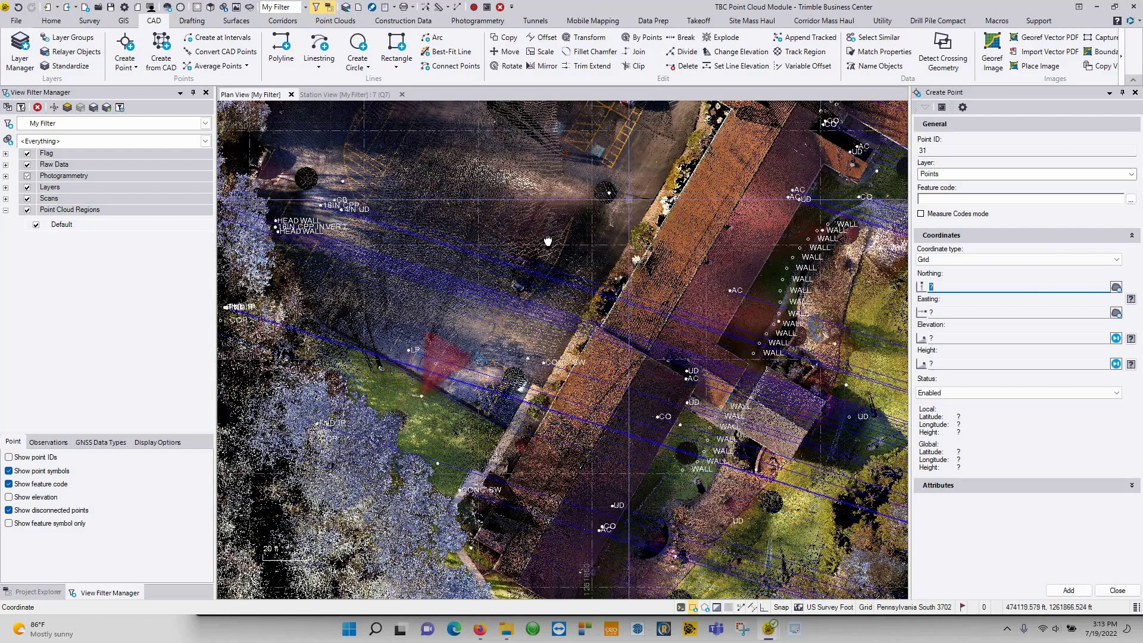
pyautogui.scroll(-3, 546, 371)
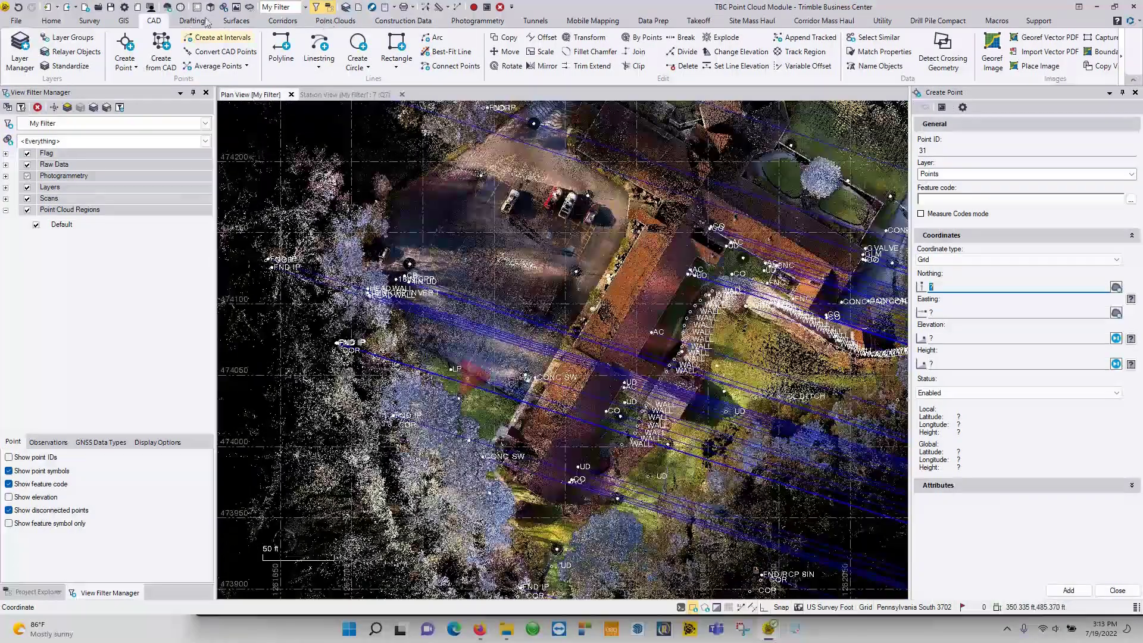
# Bring up the point cloud commands for further work on the georeferenced scans.
pyautogui.click(326, 22)
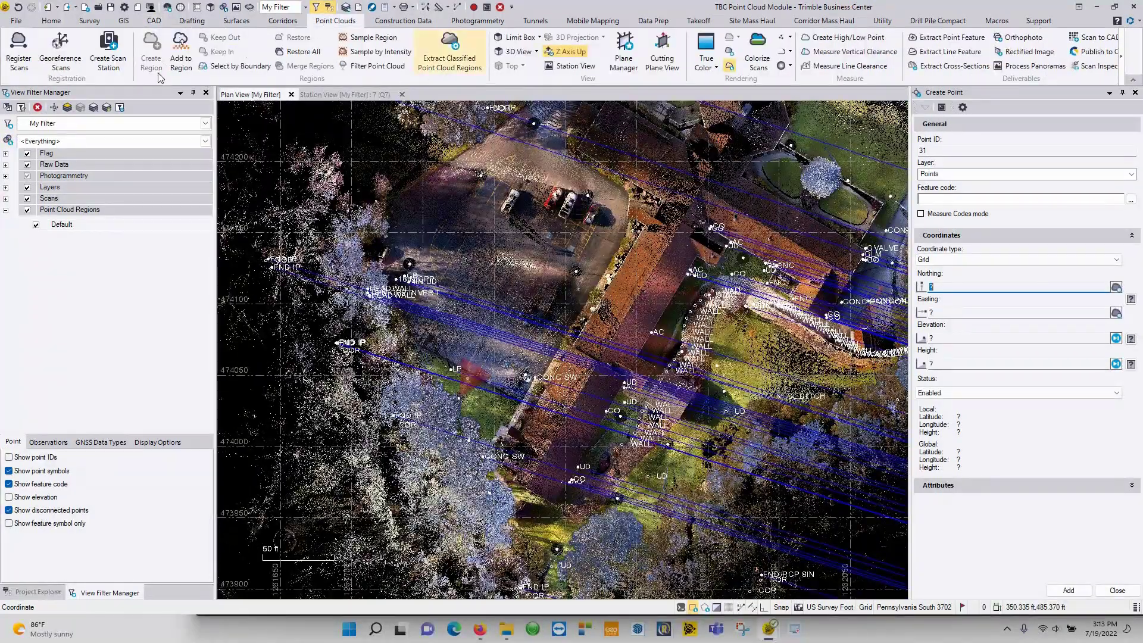